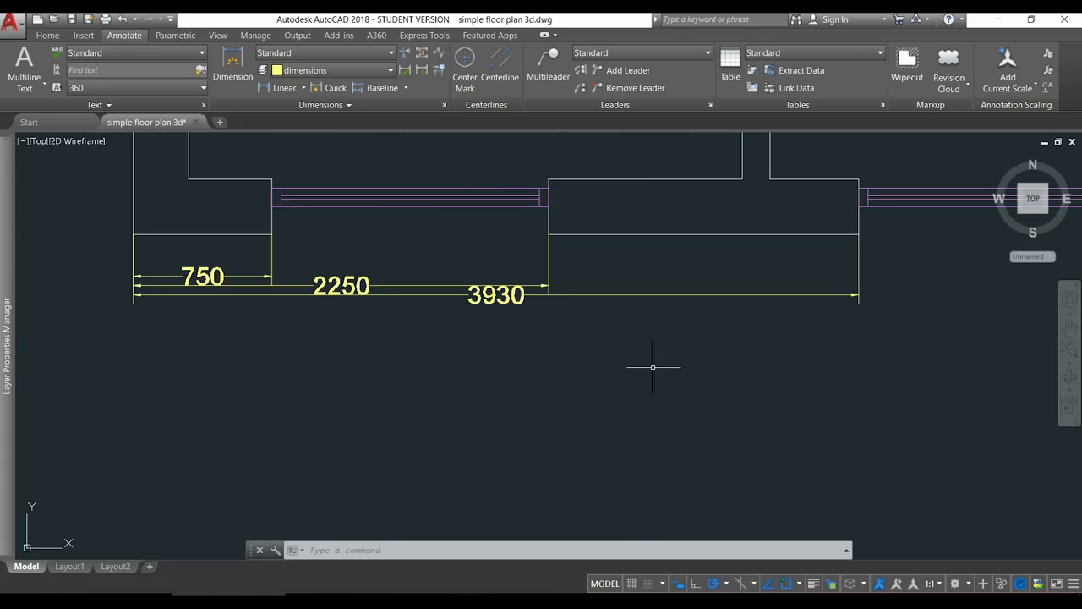
Open the Standard dimension style for modification
left_click(444, 104)
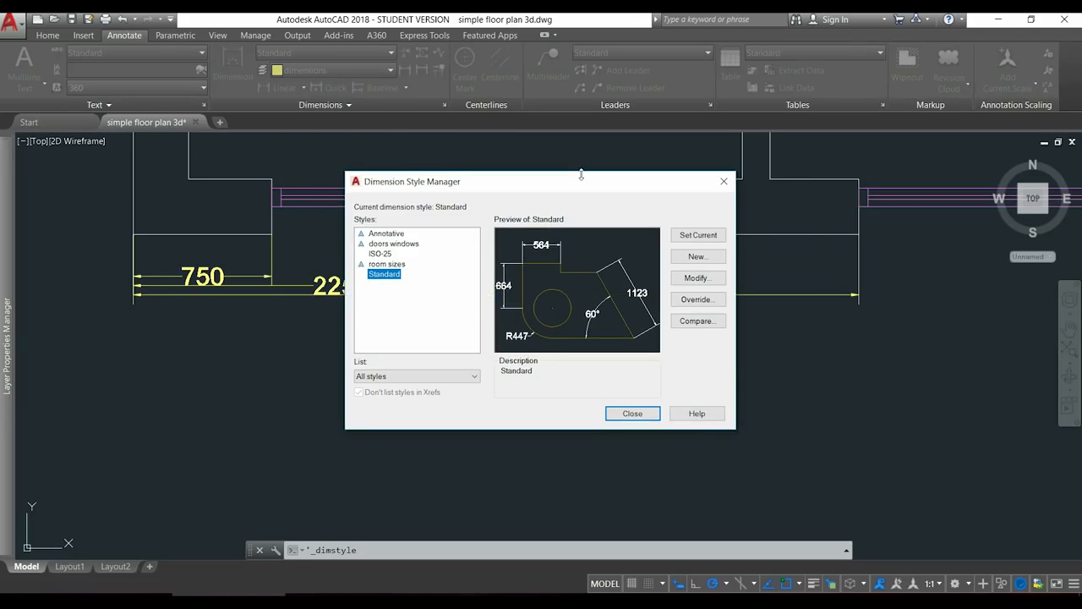
left_click(700, 278)
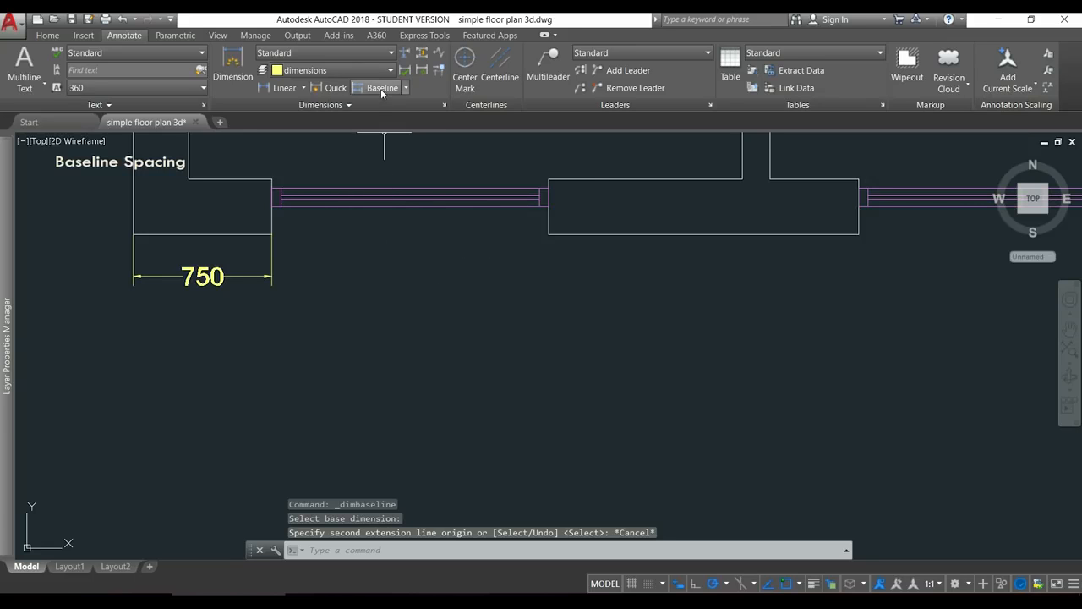
Add baseline dimensions from the 750 dimension to the window's far edge and to the far corner of the next wall segment
left_click(380, 89)
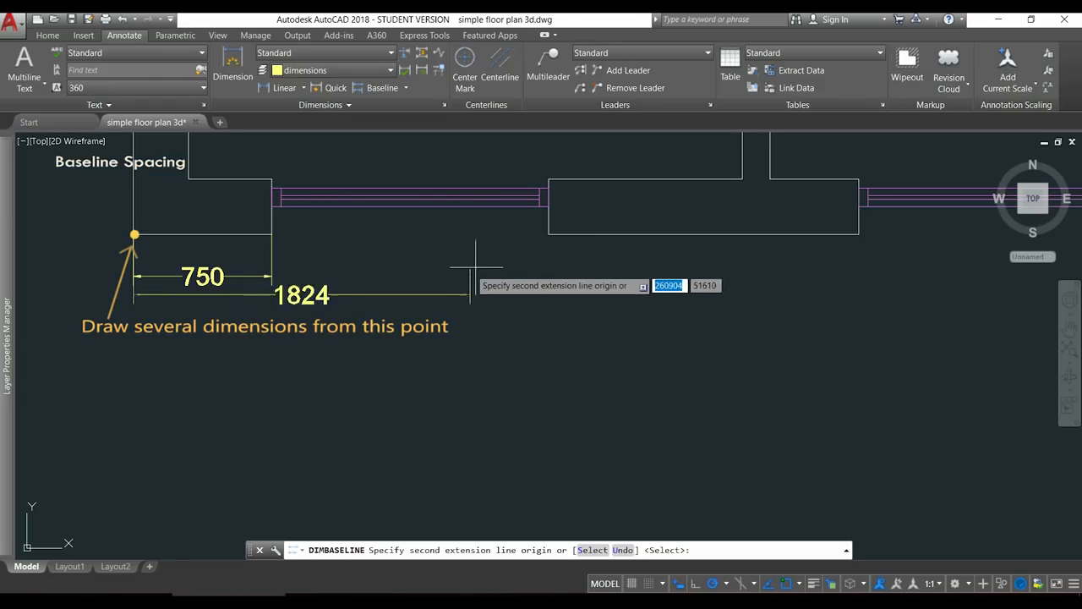
left_click(549, 234)
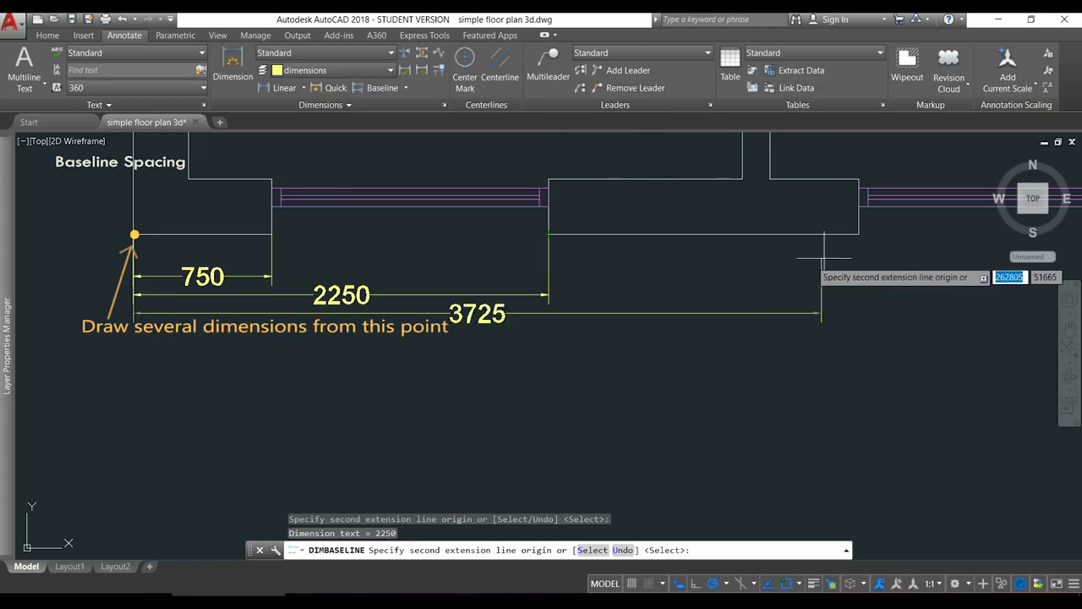
left_click(859, 235)
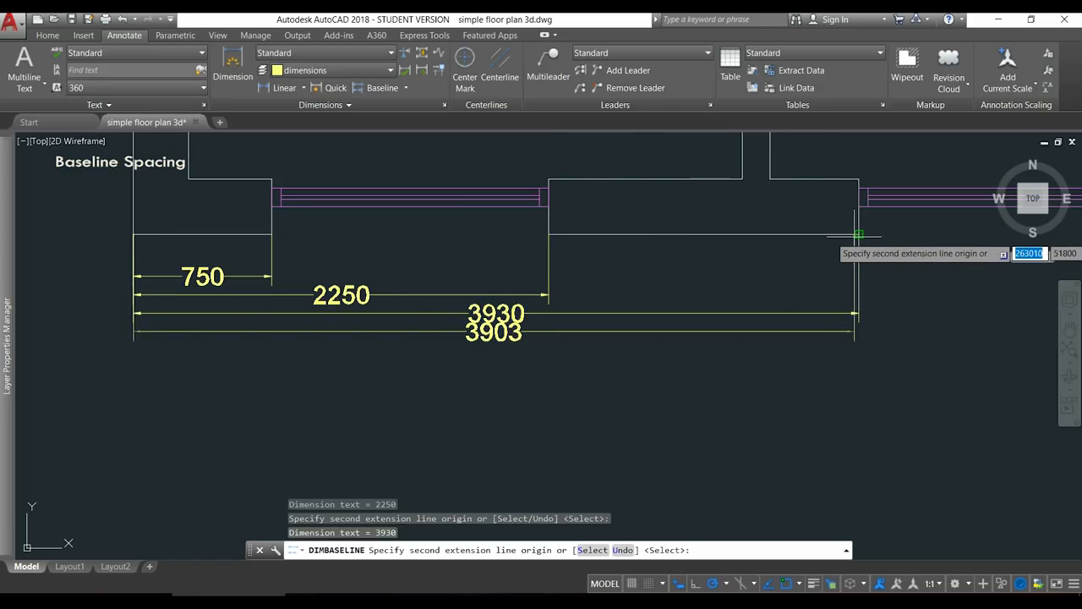
key("Escape")
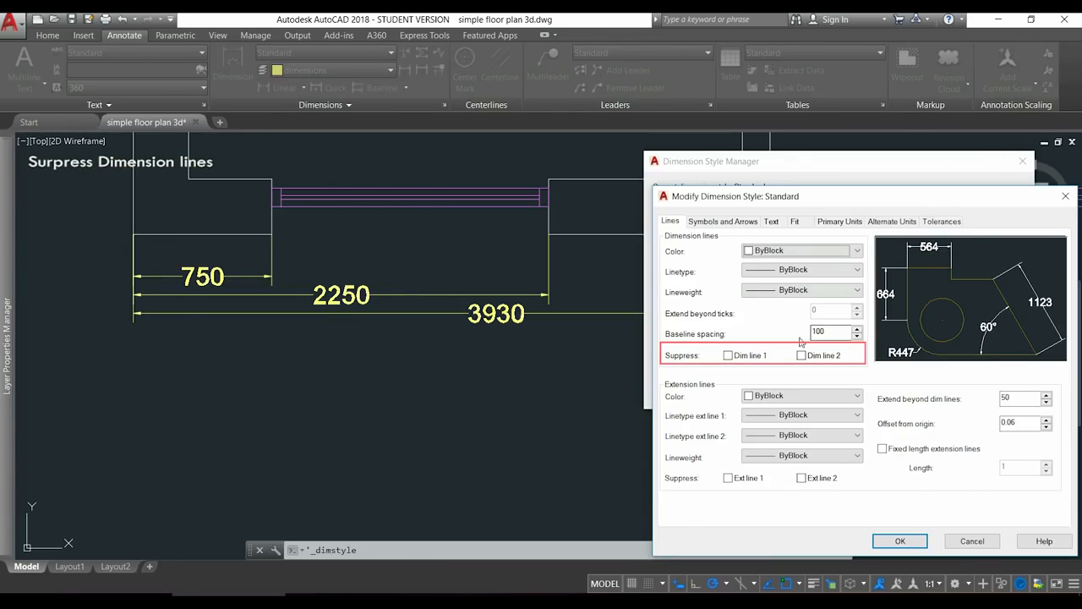
Try suppressing dimension line 1 and dimension line 2 in the Standard dimension style
left_click(729, 355)
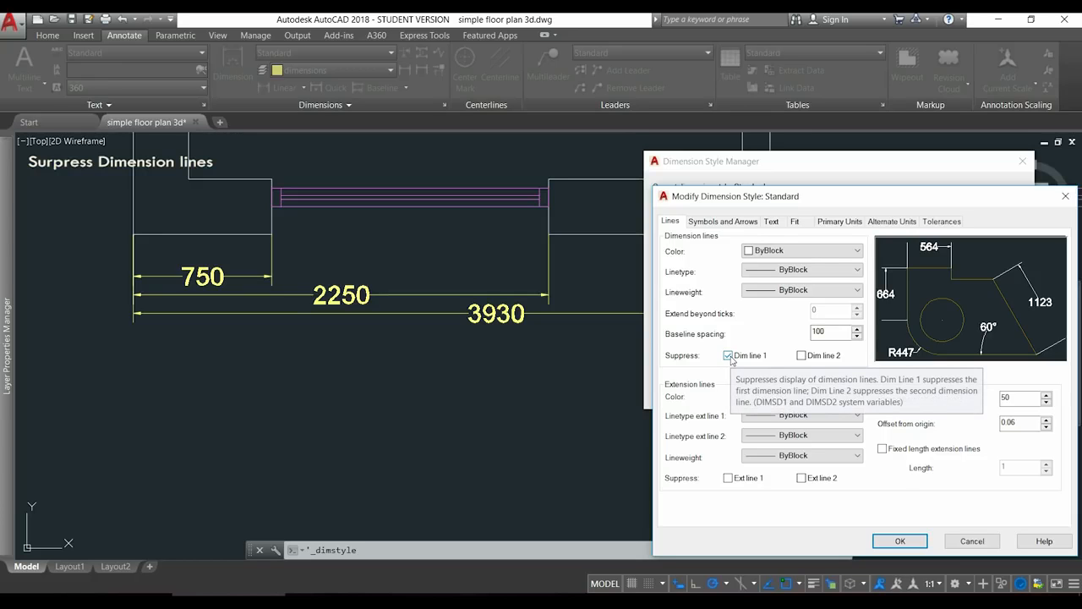
left_click(729, 356)
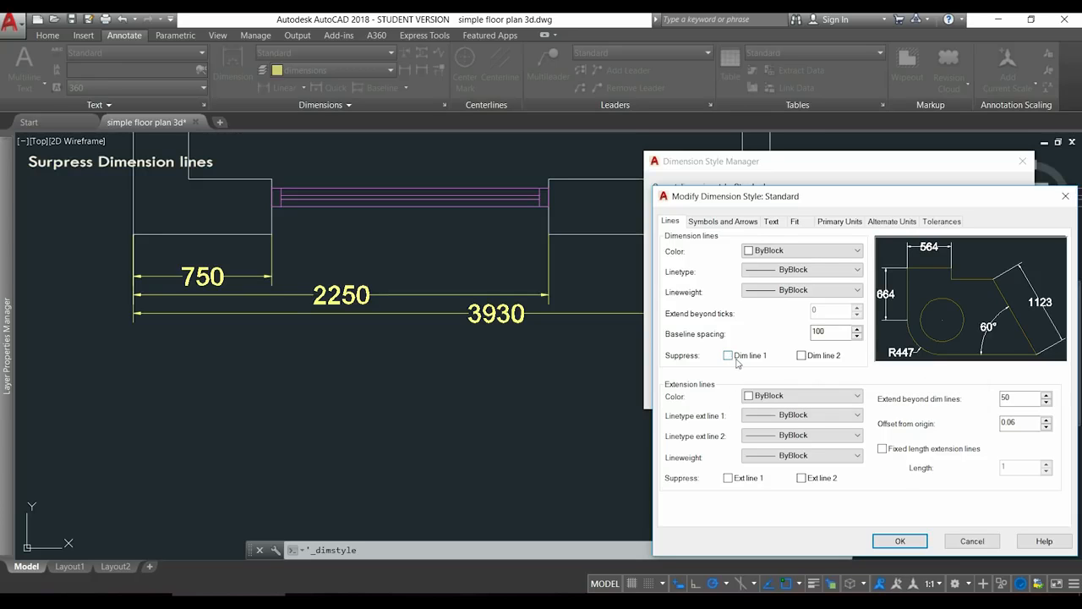
left_click(803, 356)
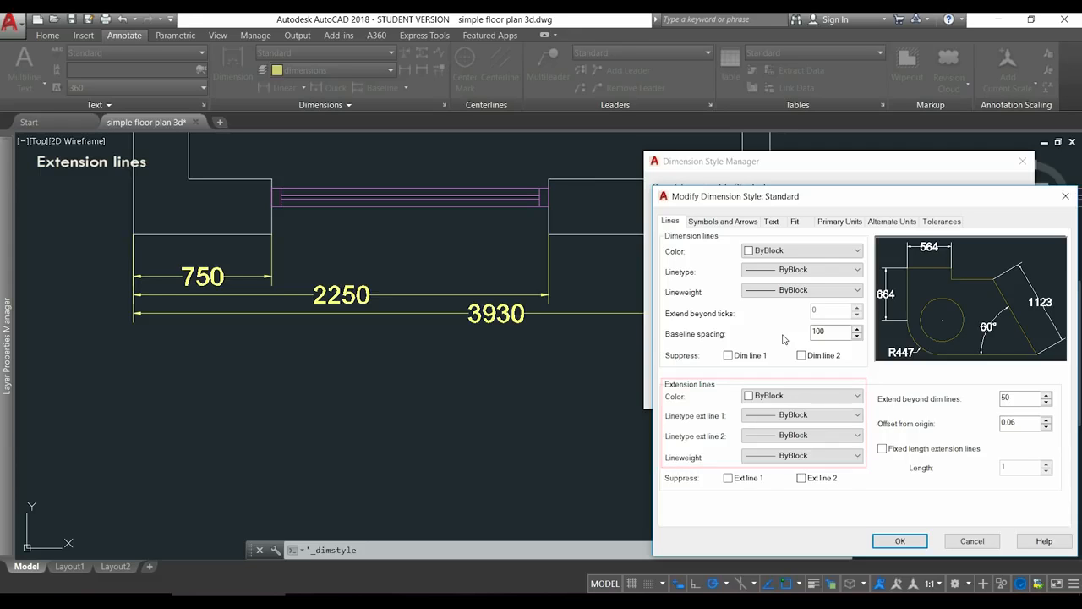
Examine the color, linetype and lineweight choices for the Standard style's extension lines
left_click(856, 397)
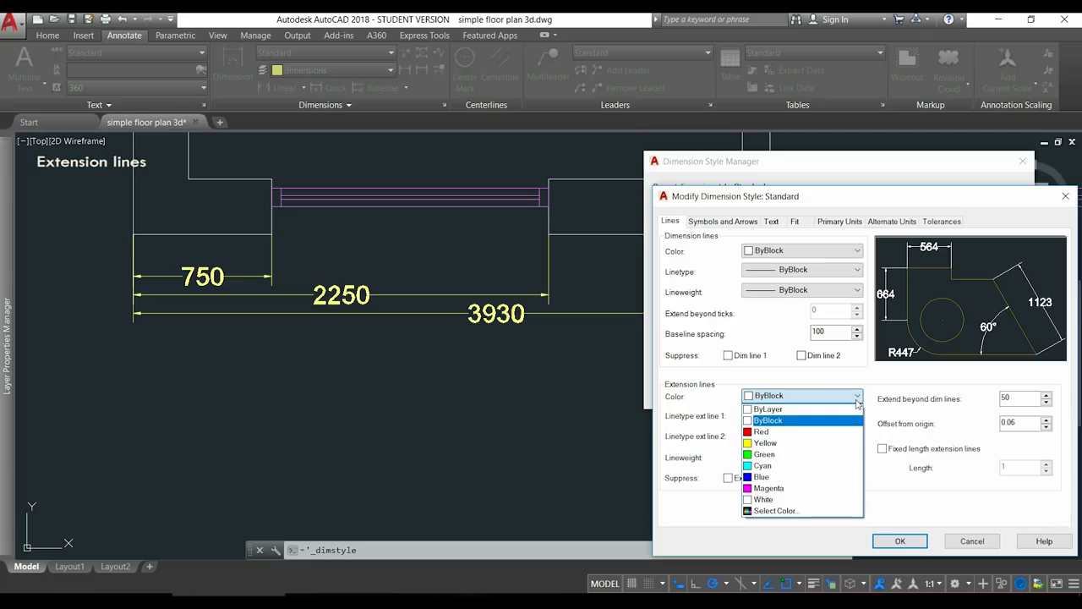
left_click(856, 399)
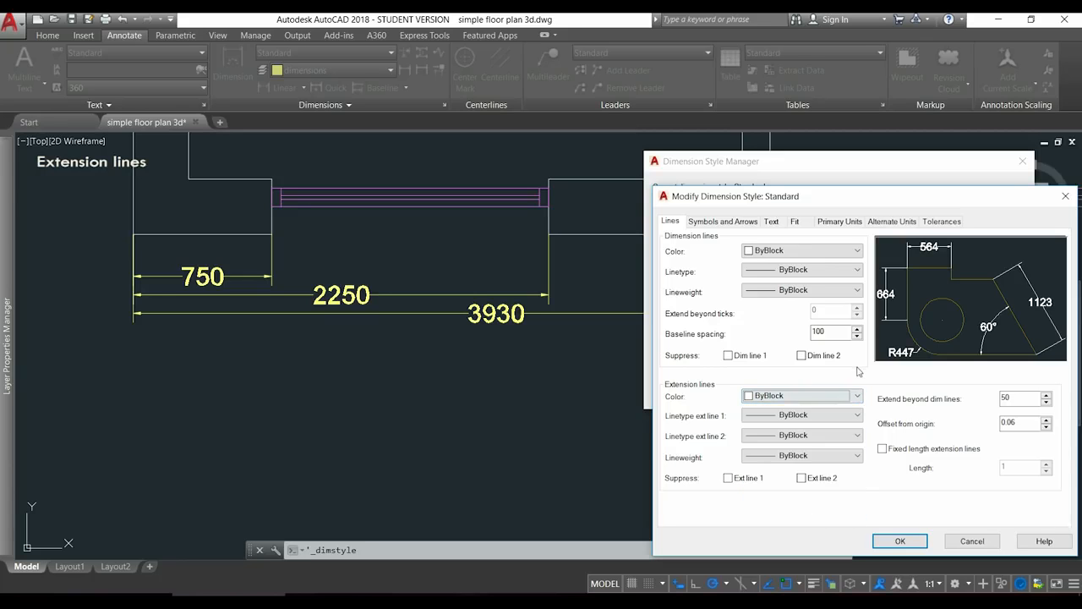
left_click(858, 415)
left_click(860, 418)
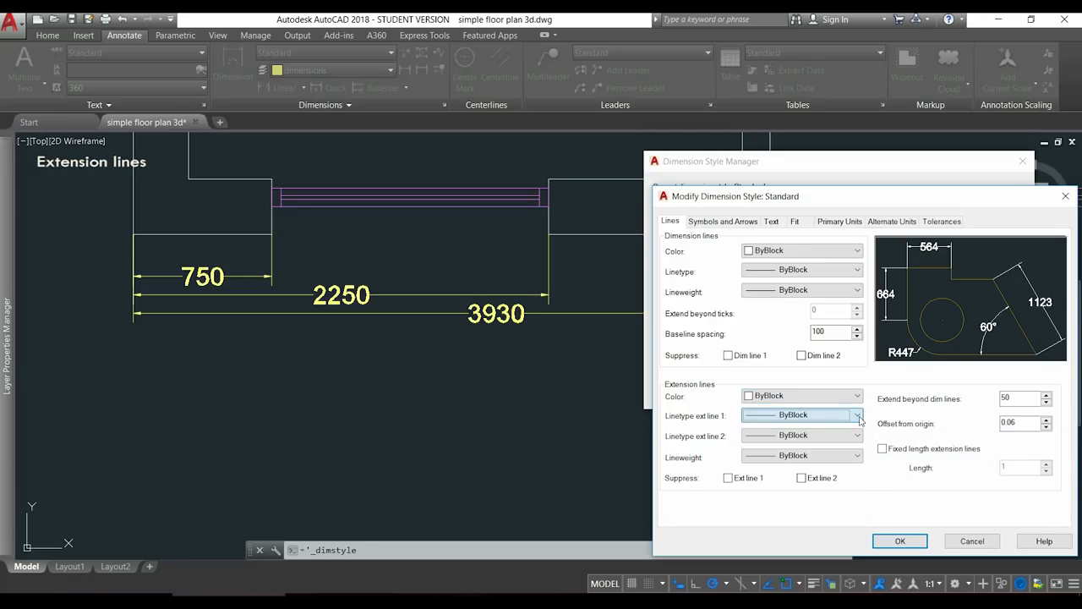
double_click(857, 438)
left_click(857, 457)
left_click(856, 455)
Try suppressing extension line 1 and then extension line 2, restoring each one
left_click(728, 478)
left_click(728, 478)
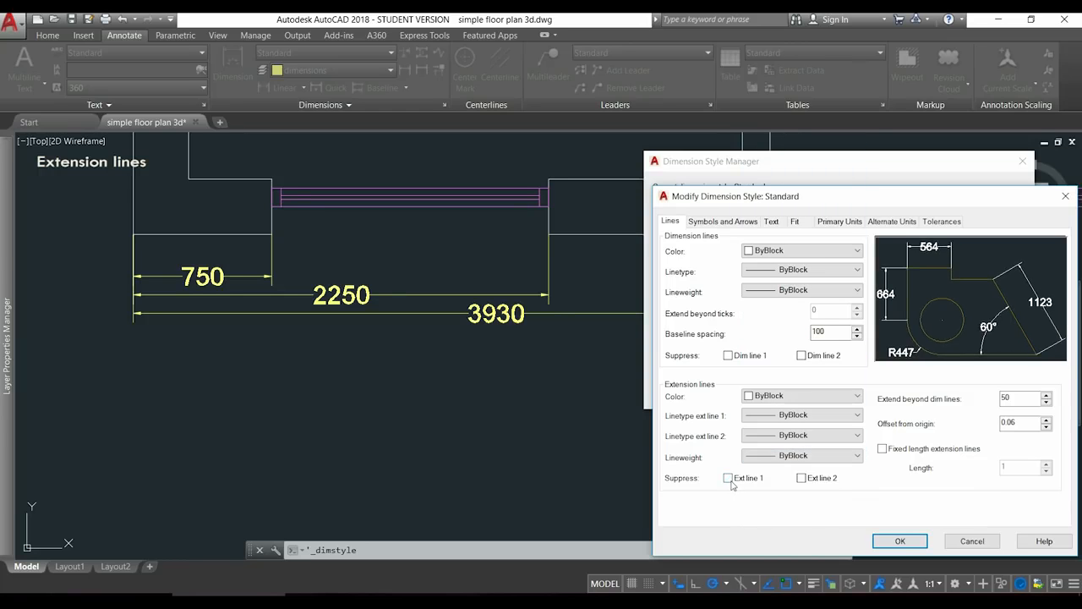
left_click(801, 478)
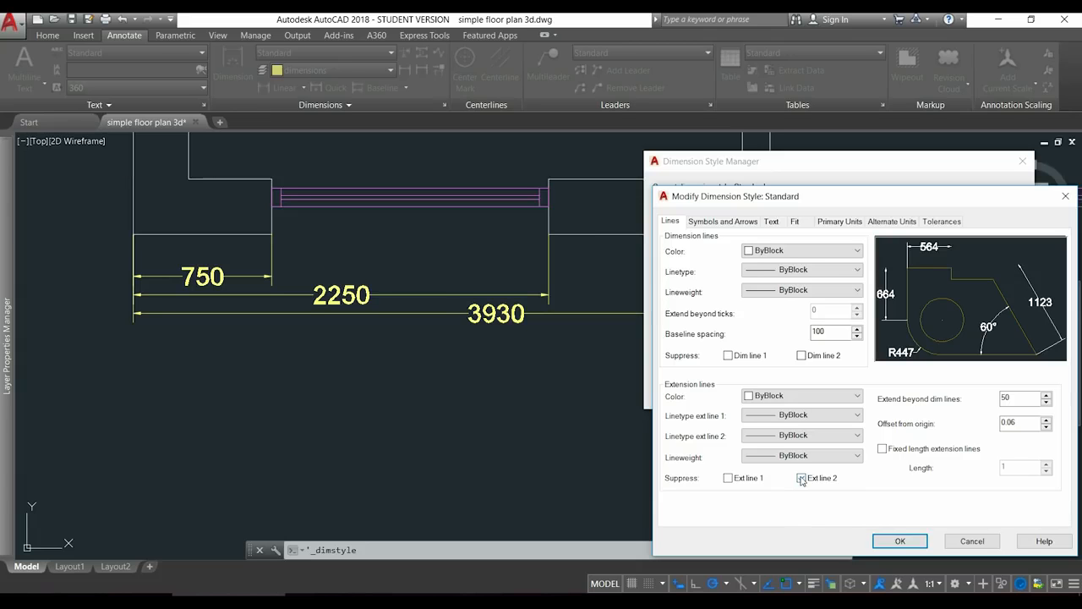
left_click(801, 479)
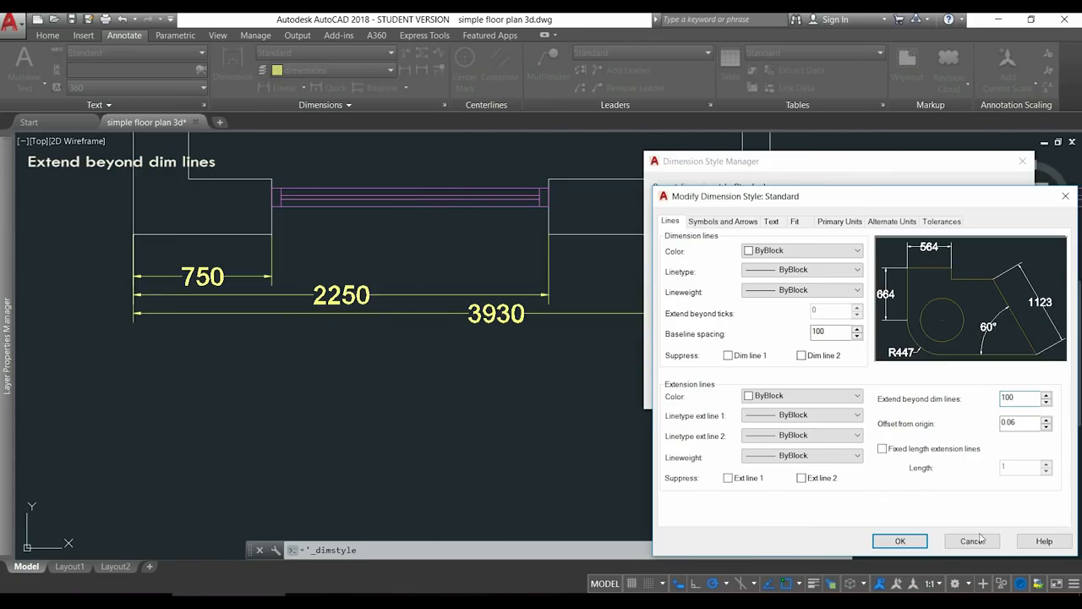
Apply an extension of 100 beyond the dimension lines to the Standard dimension style
left_click(904, 544)
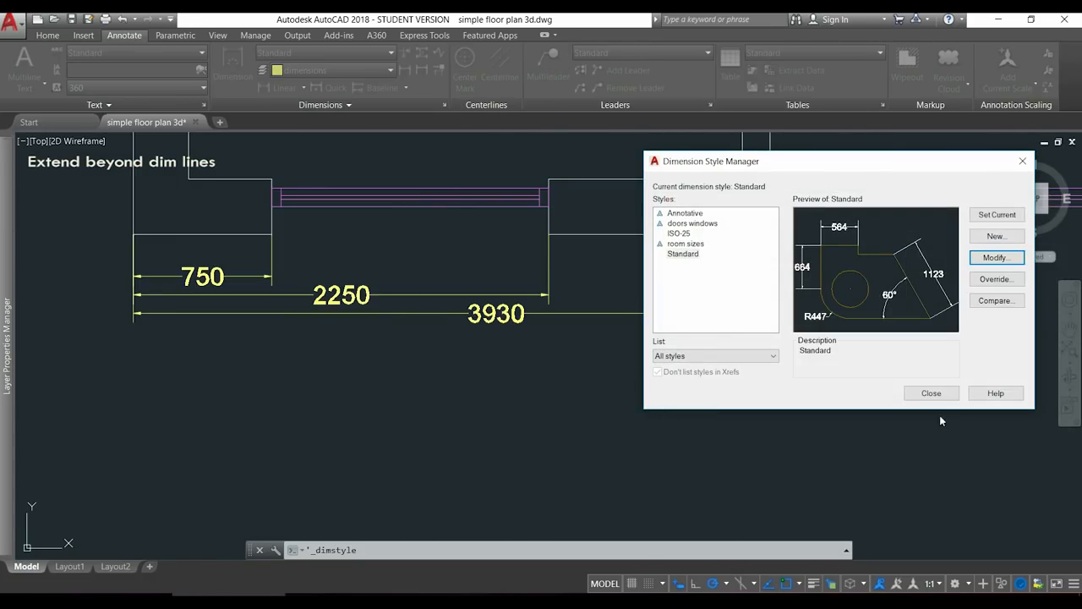
left_click(934, 392)
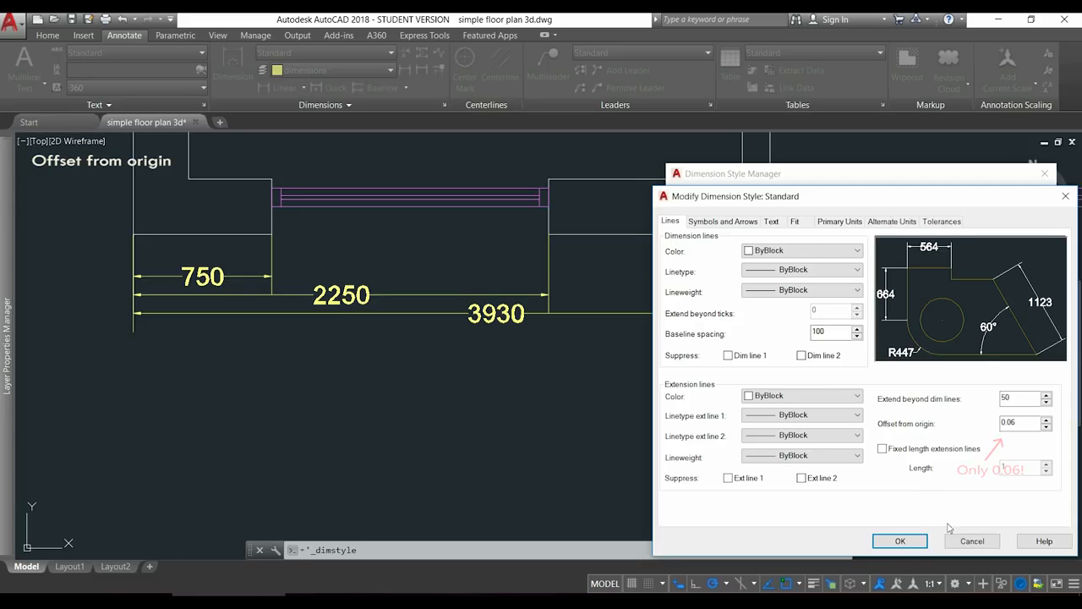
Apply an extension of 50 beyond the dimension lines and inspect the extension line's gap at the wall corner beside the window
left_click(899, 541)
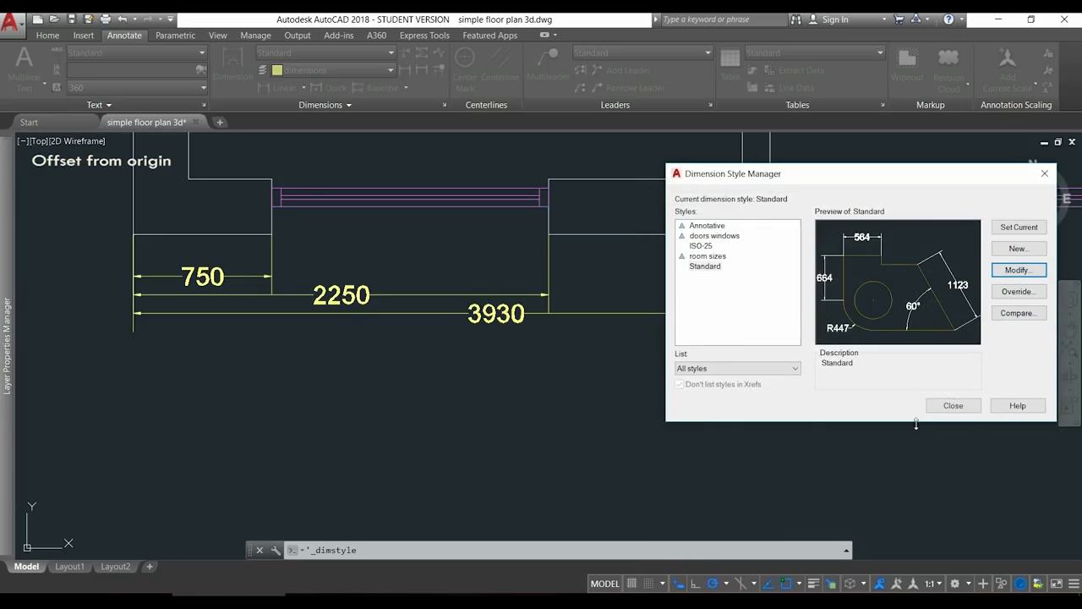
left_click(954, 405)
scroll(545, 233, "up", 6)
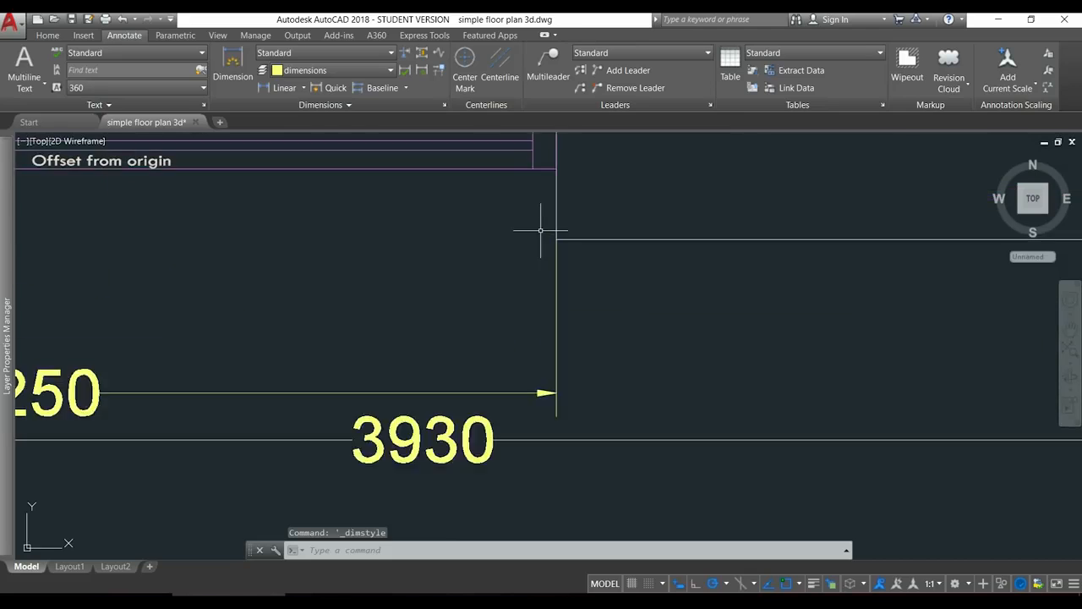
scroll(540, 302, "down", 3)
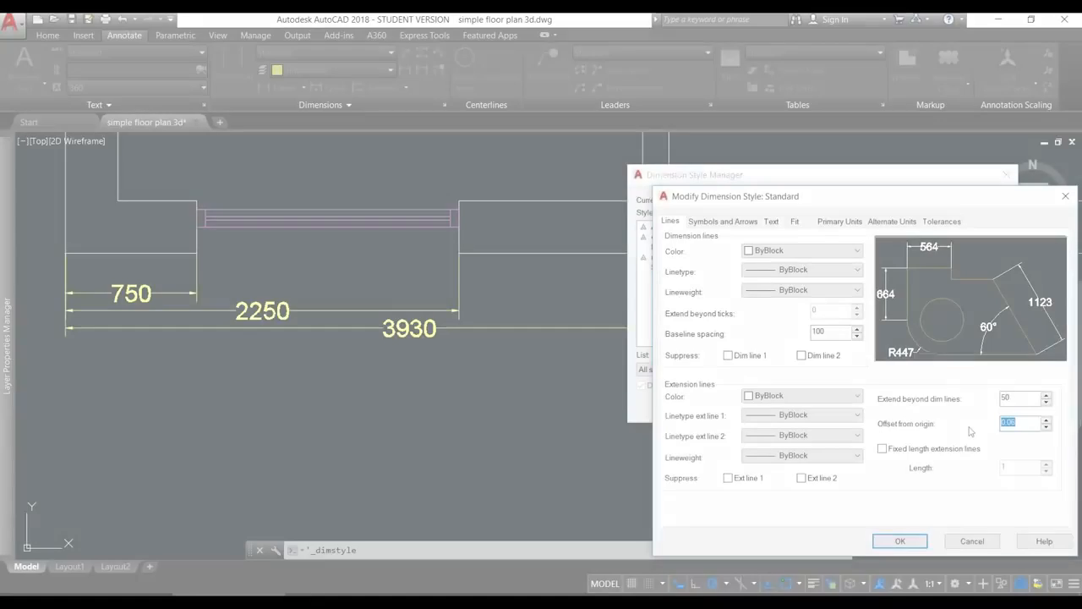
Set the extension lines' offset from origin to 50 and apply it to the Standard dimension style
type("50")
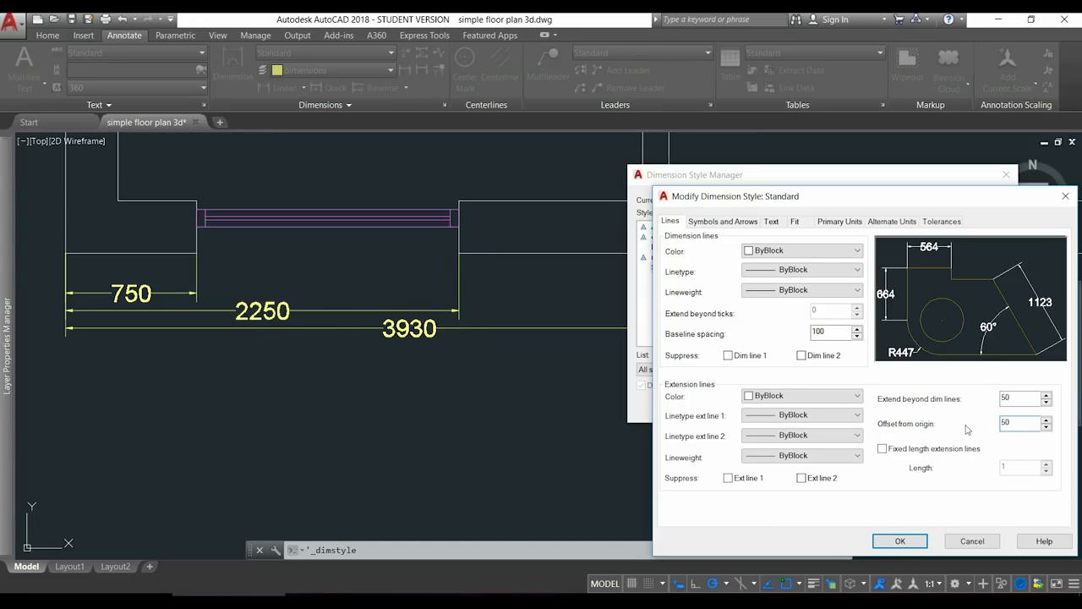
left_click(906, 545)
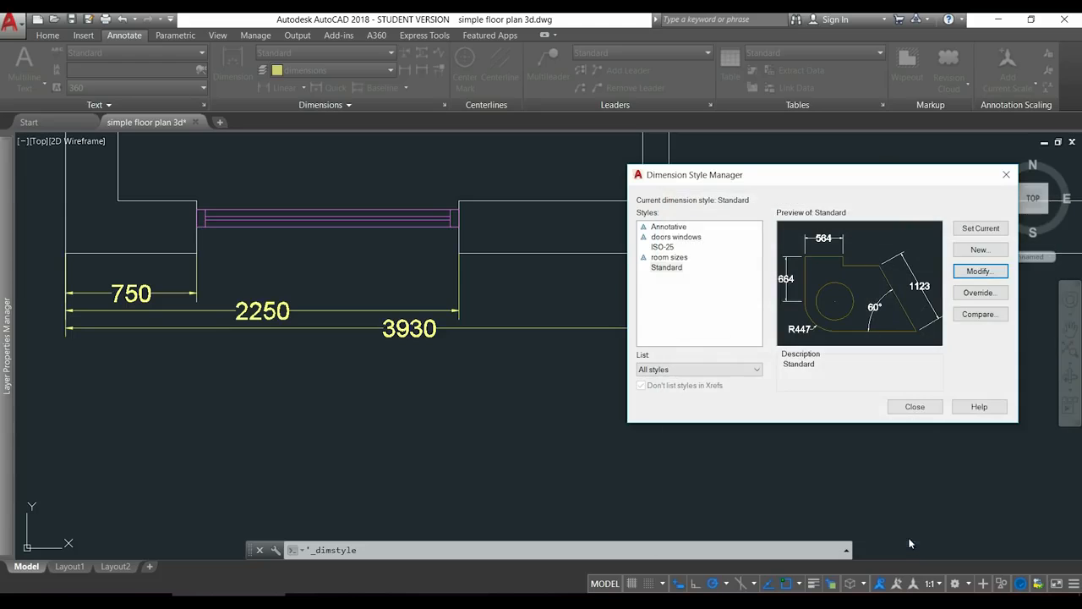
left_click(914, 405)
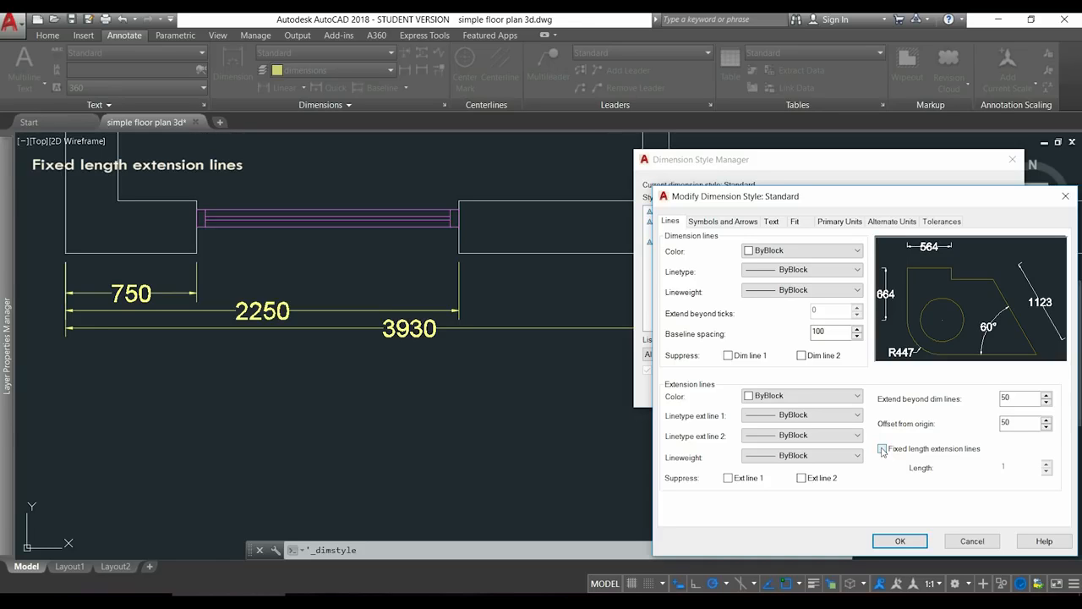
Enable fixed length extension lines with a length of 30 and apply this to the Standard dimension style
left_click(882, 449)
key("Tab")
type("3")
left_click(918, 547)
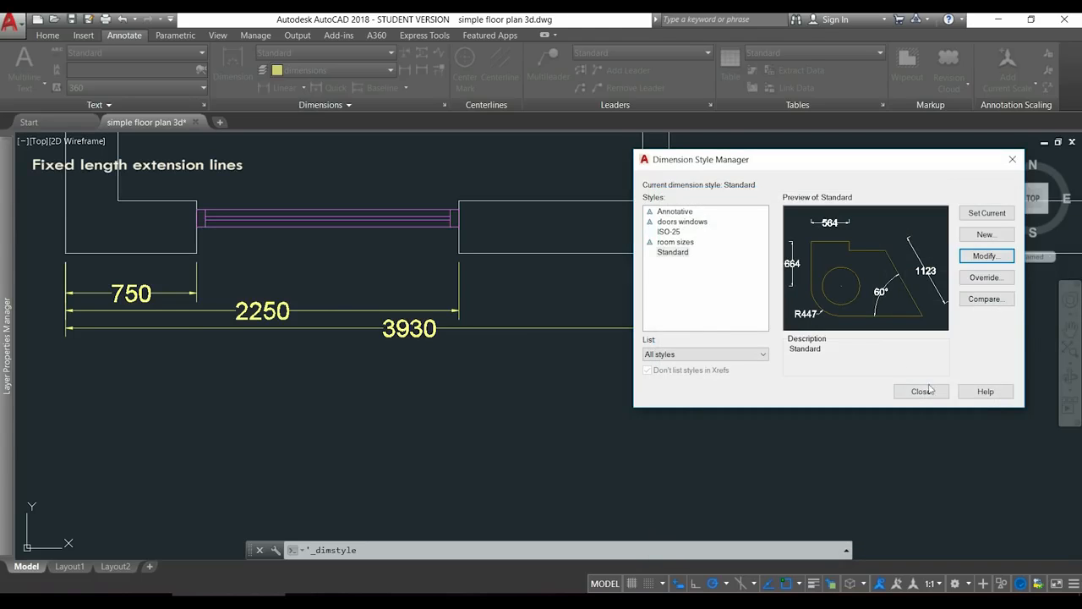
left_click(918, 389)
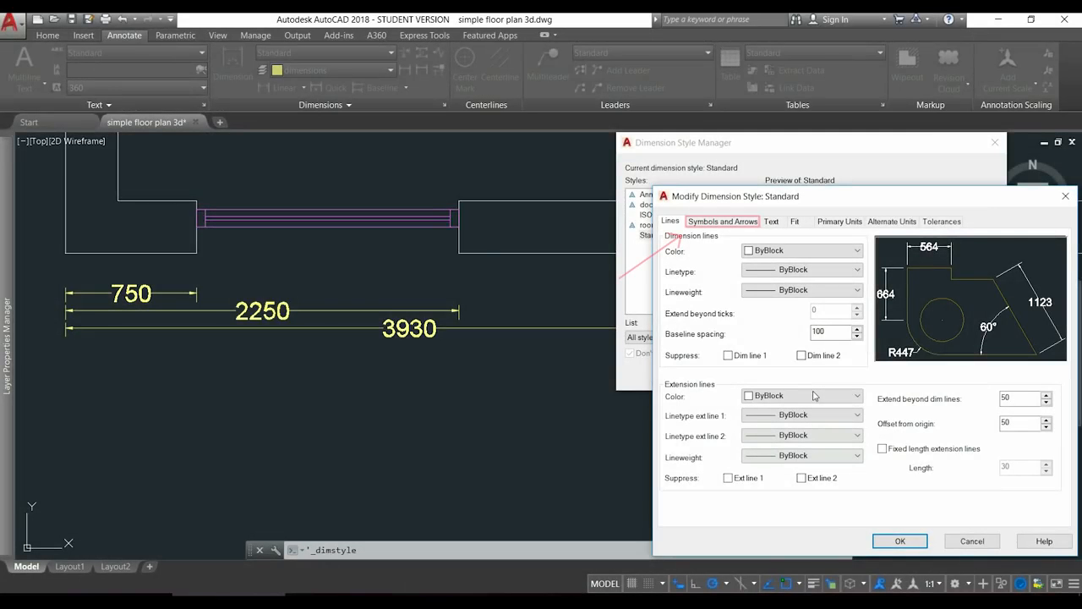
Set the first arrowhead to Origin indicator and the second to Oblique, and apply them to the Standard dimension style
left_click(721, 222)
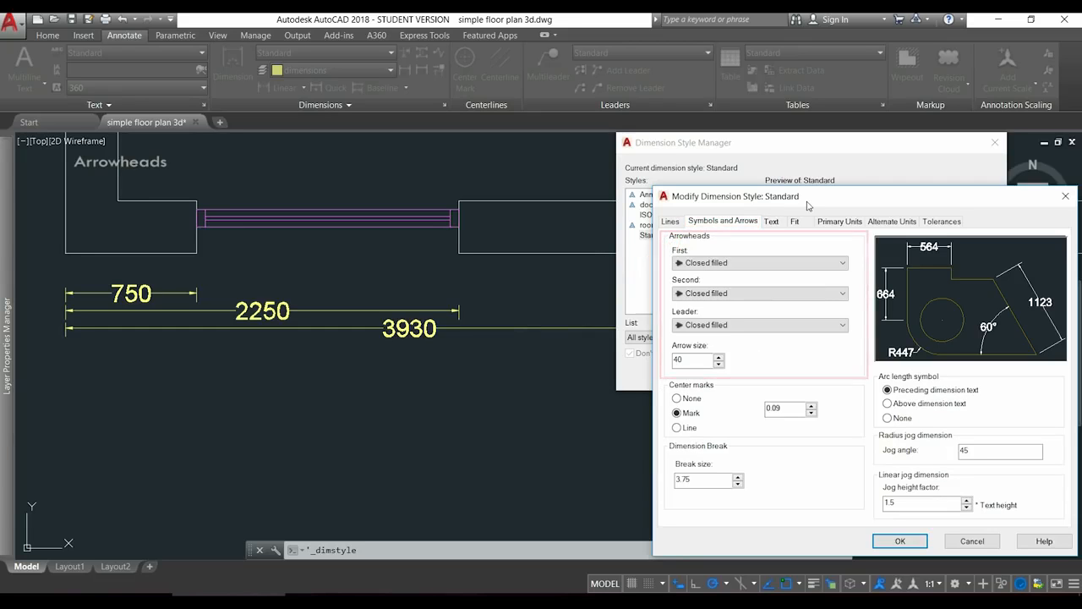
left_click(842, 264)
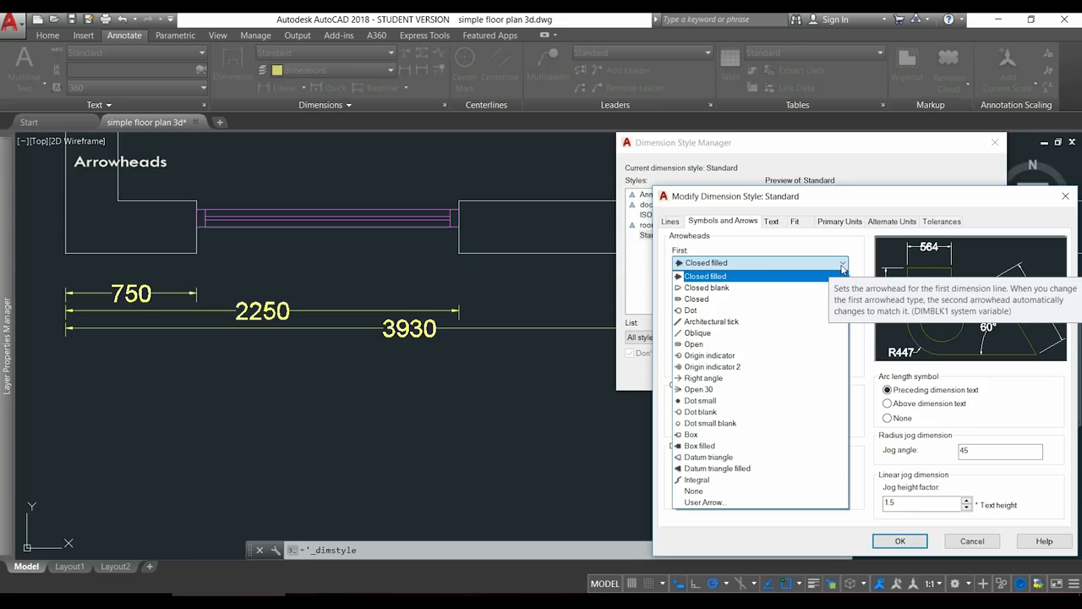
left_click(842, 264)
left_click(842, 263)
left_click(825, 311)
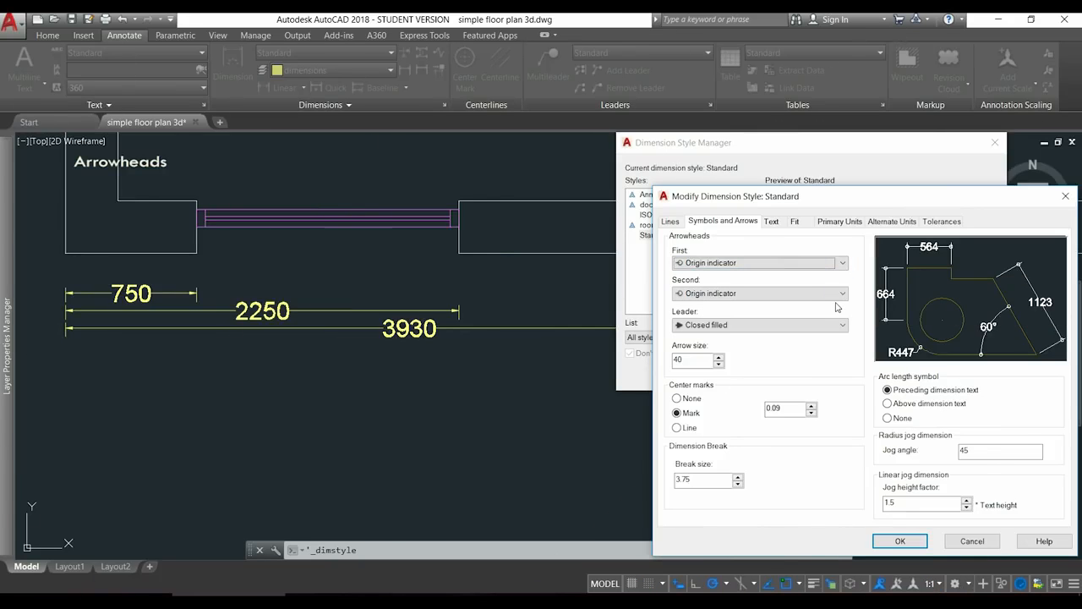
left_click(834, 294)
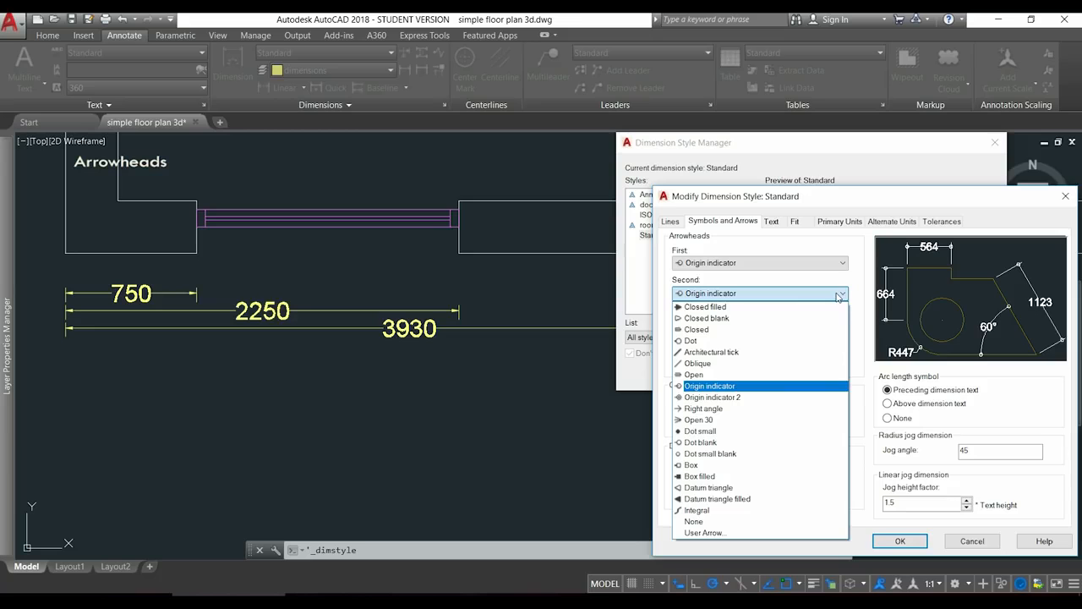
left_click(777, 363)
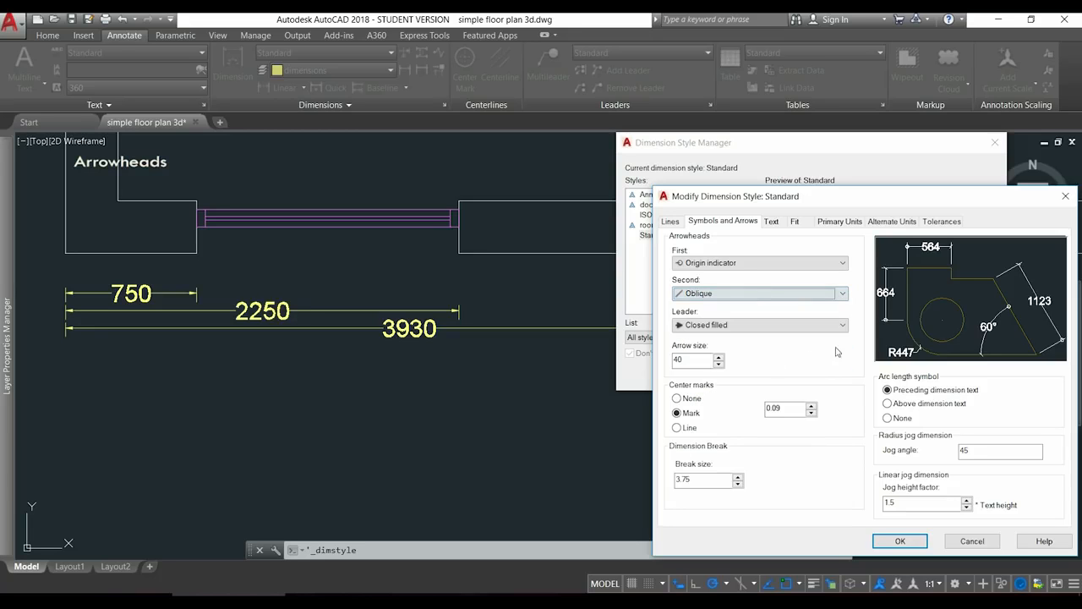
left_click(899, 540)
left_click(906, 373)
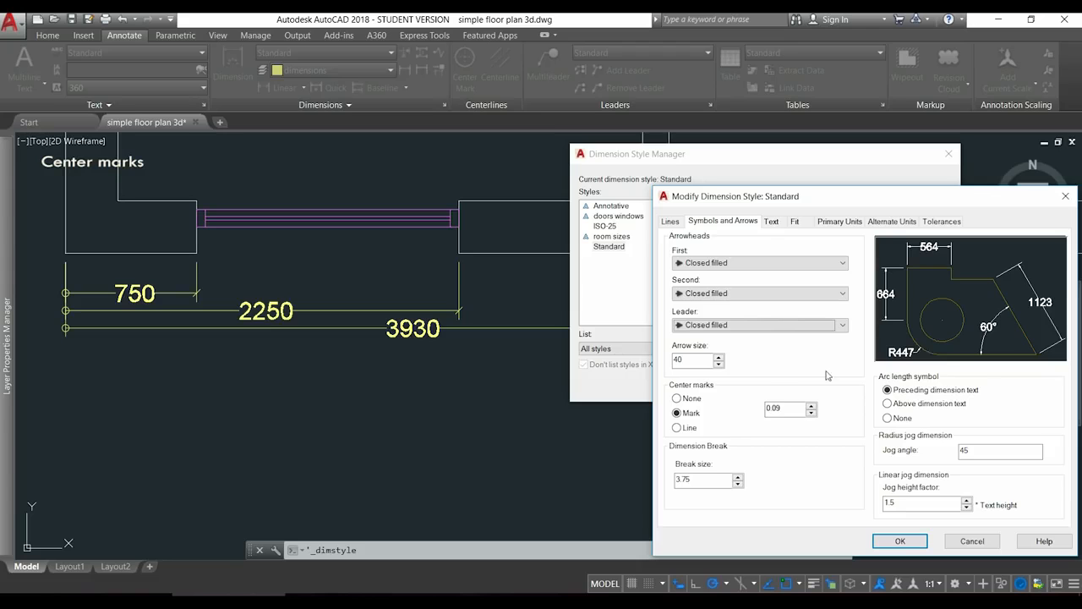
Switch the center marks to None, back to Mark, and finally to Line
left_click(677, 398)
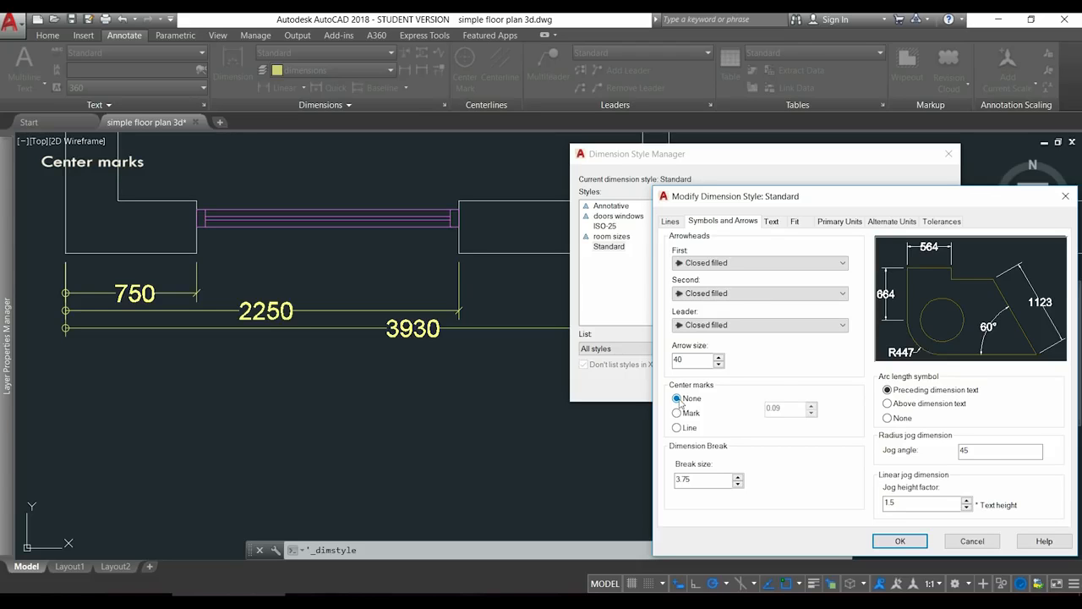
left_click(677, 412)
left_click(677, 427)
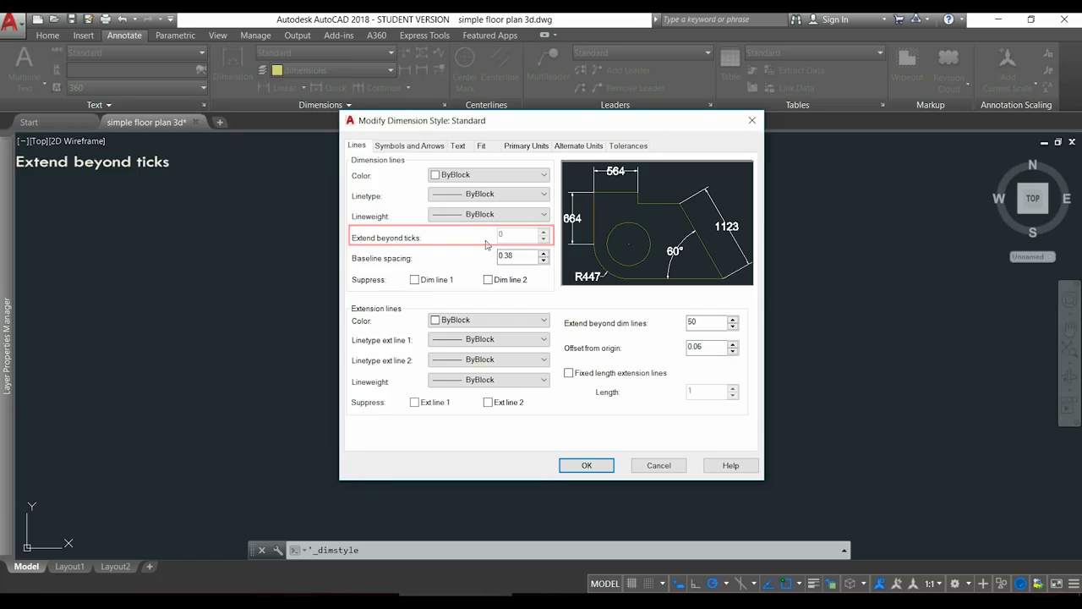
Set the Standard style's first and second arrowheads to Architectural tick and its dimension lines' extension beyond ticks to 100
left_click(429, 146)
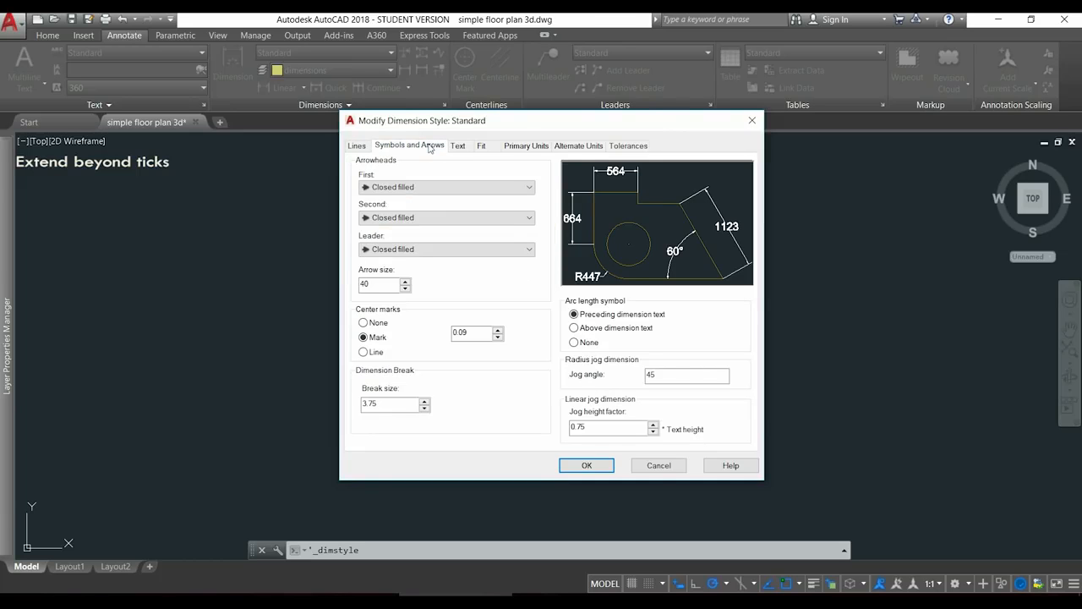
left_click(530, 188)
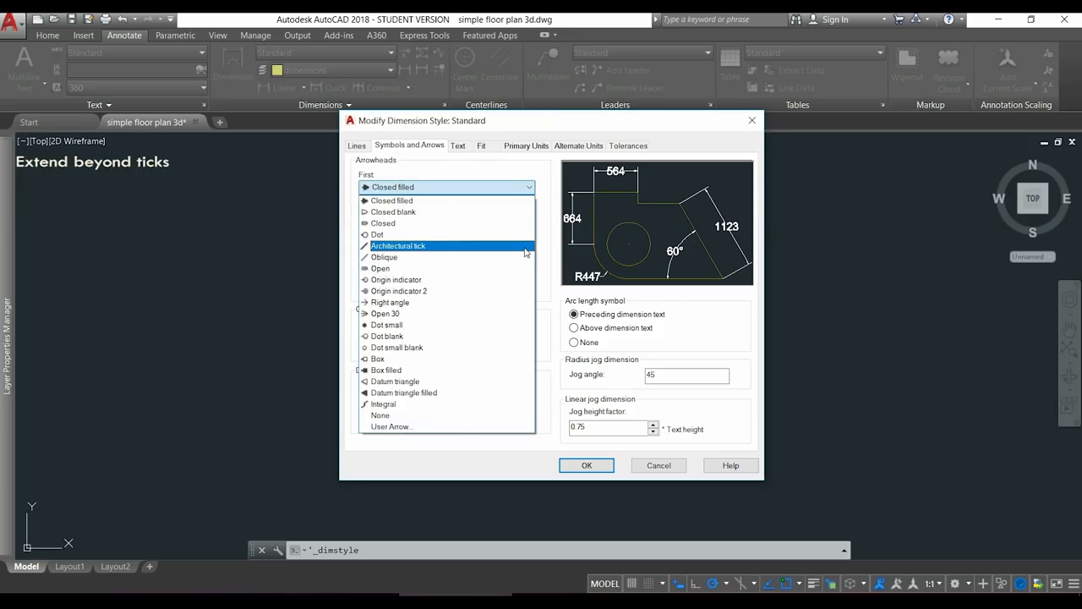
left_click(525, 251)
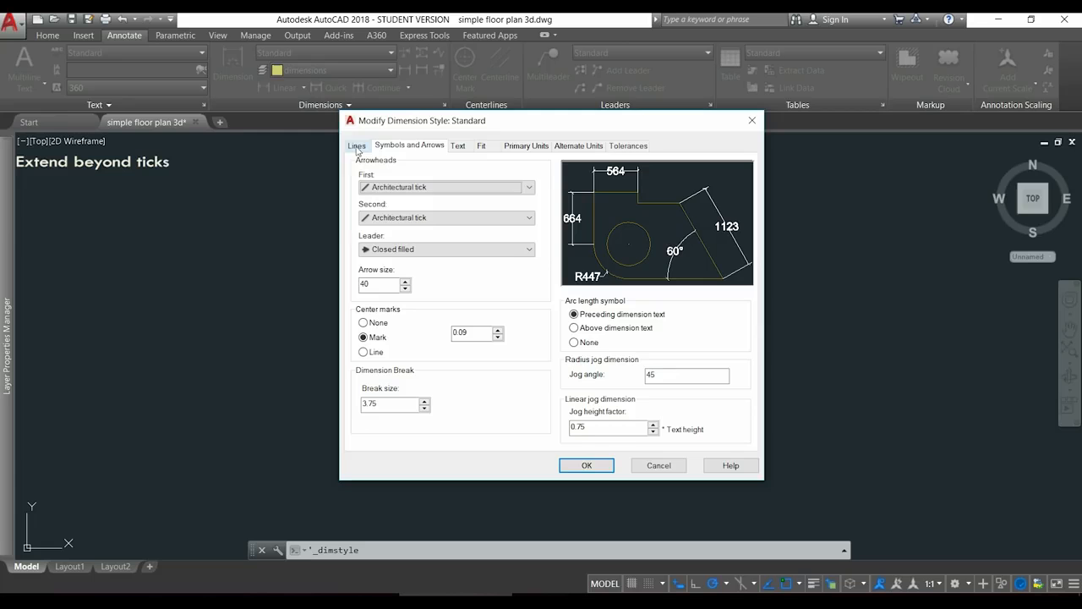
left_click(356, 149)
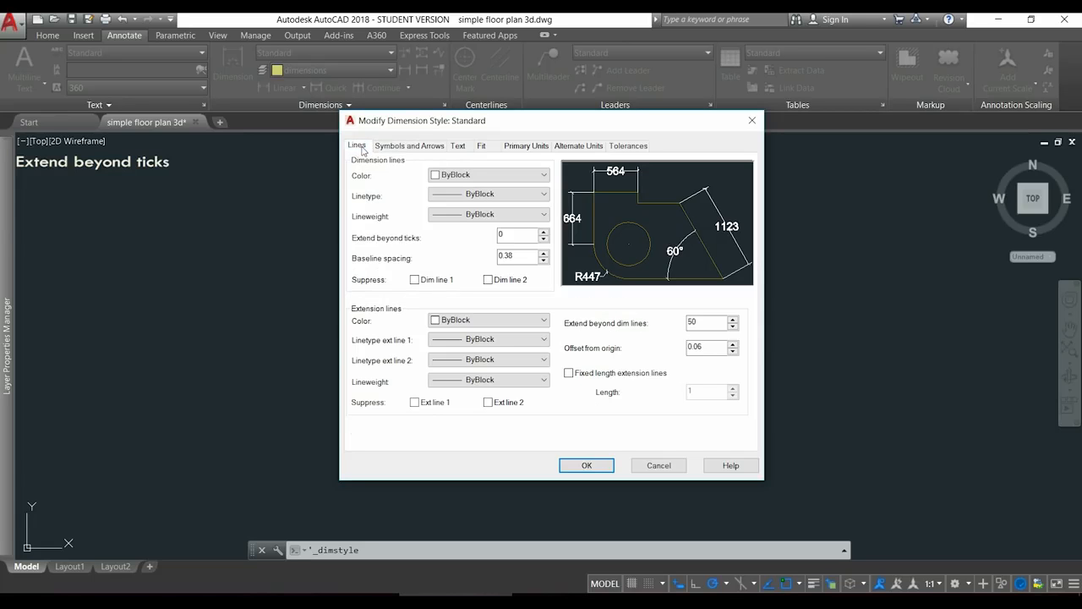
double_click(510, 237)
type("100")
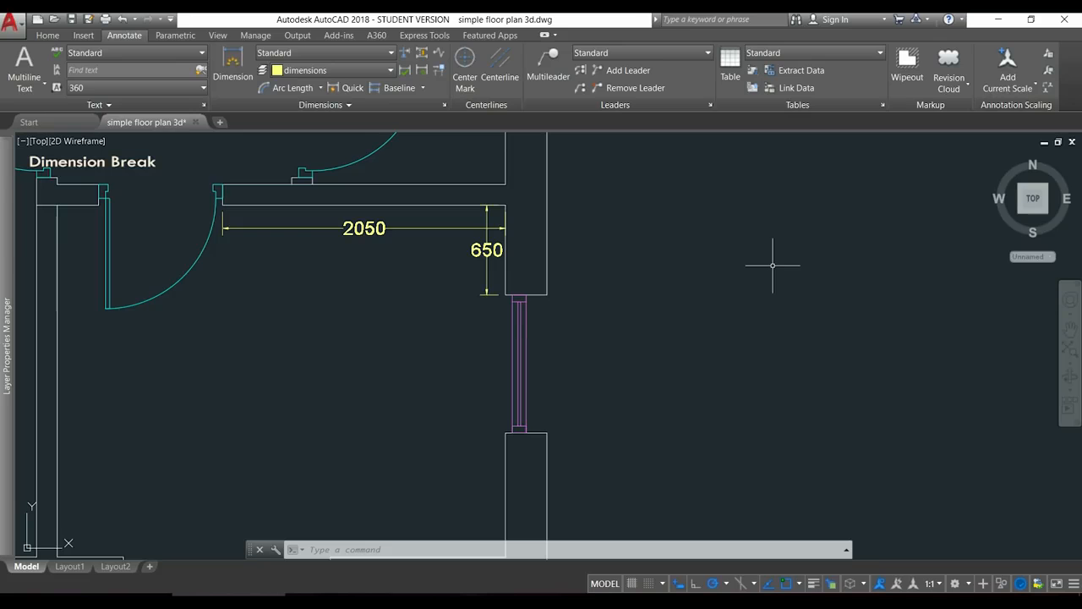
Add a dimension break to the horizontal 2050 dimension where it crosses the vertical 650 dimension
left_click(407, 54)
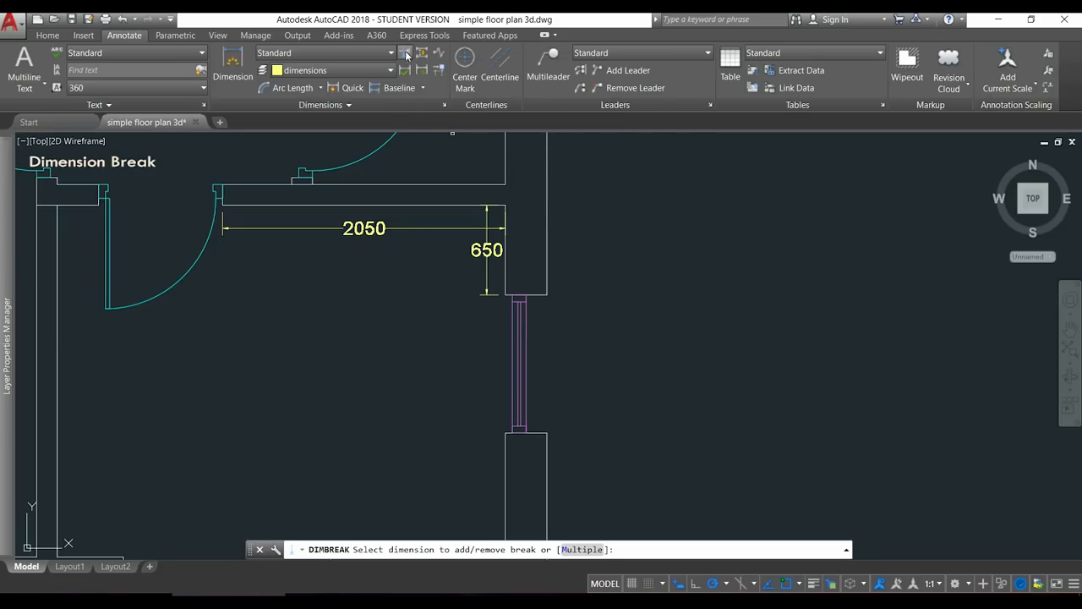
left_click(461, 229)
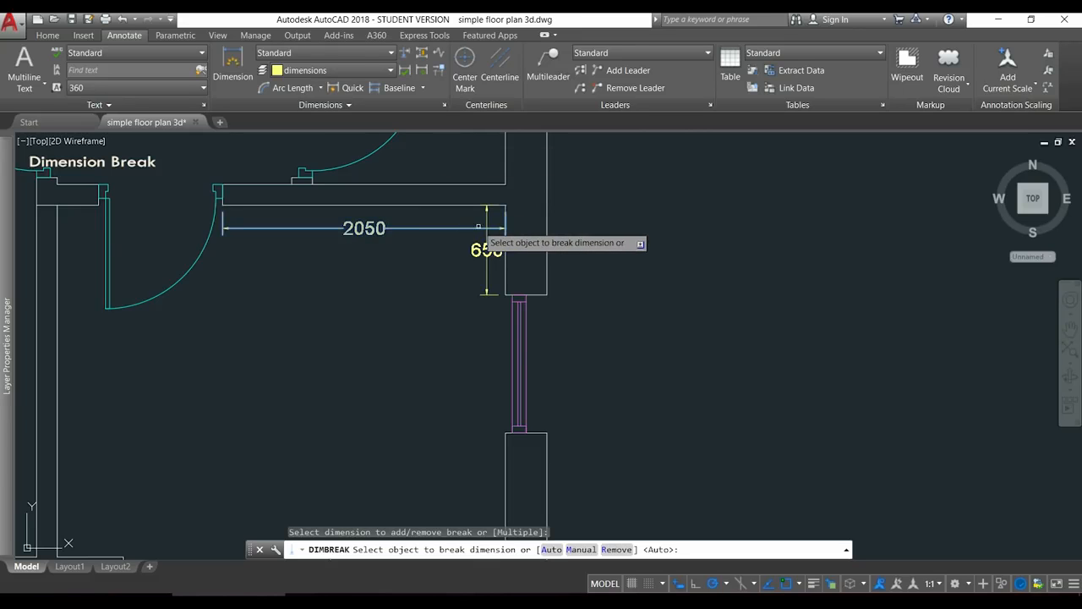
left_click(486, 217)
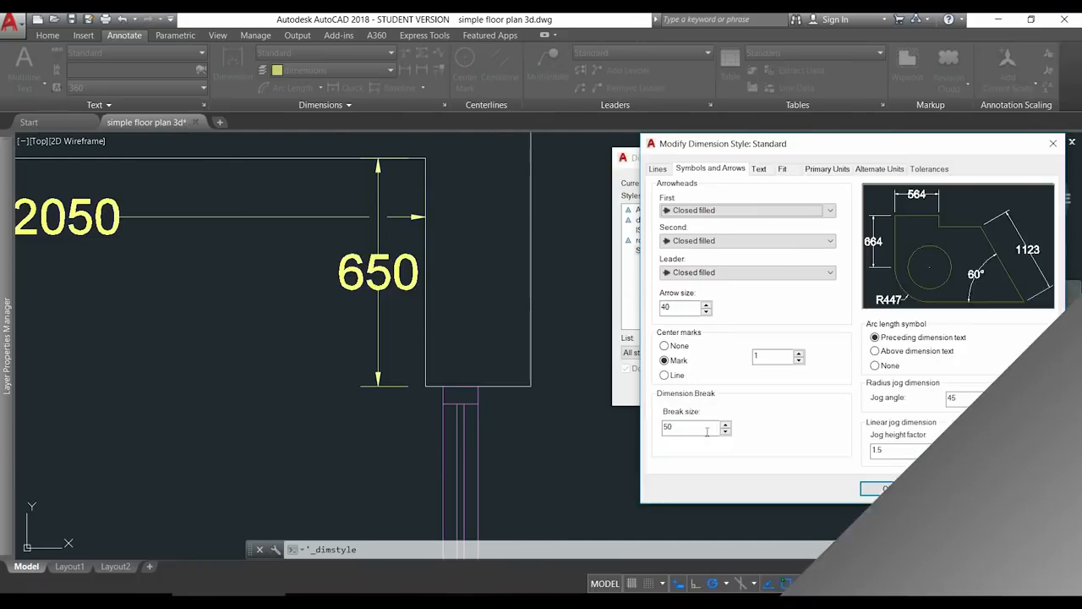
Set the dimension break size to 100, apply it to the Standard style and close the style manager
double_click(706, 427)
type("100")
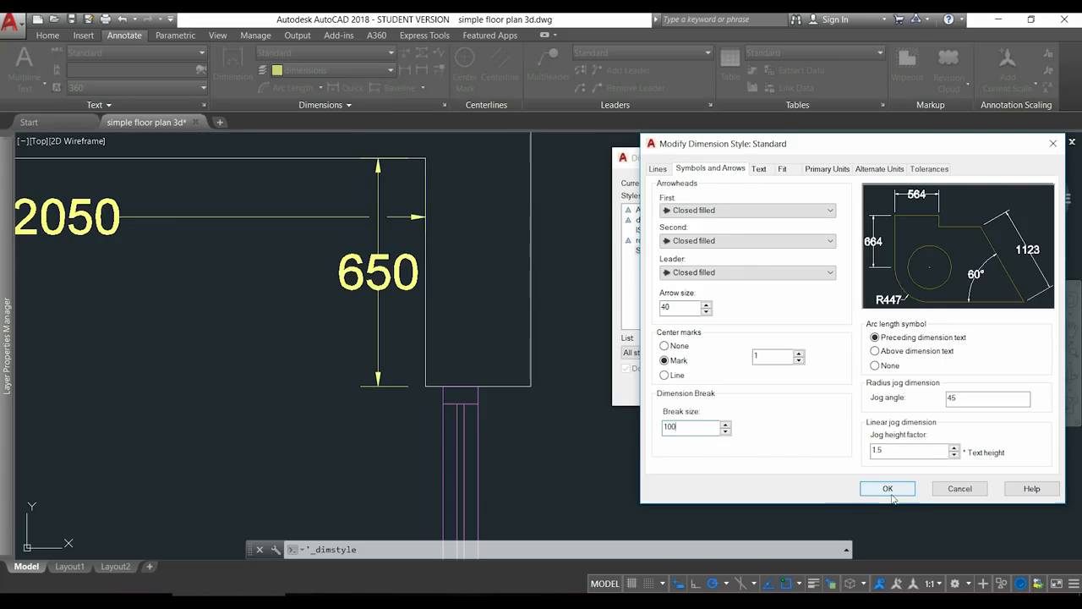
left_click(889, 488)
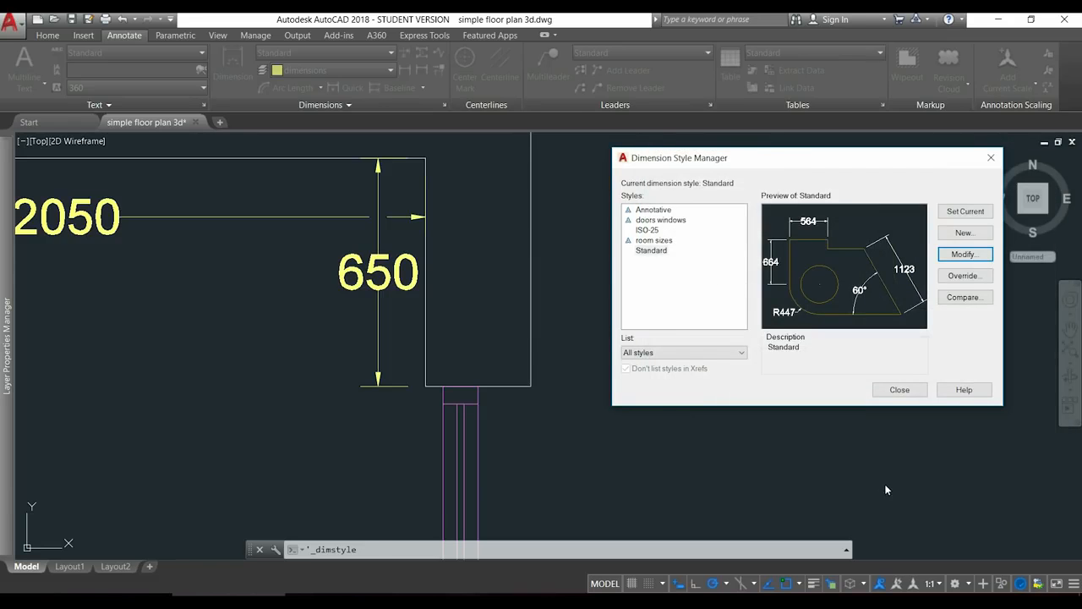
left_click(900, 390)
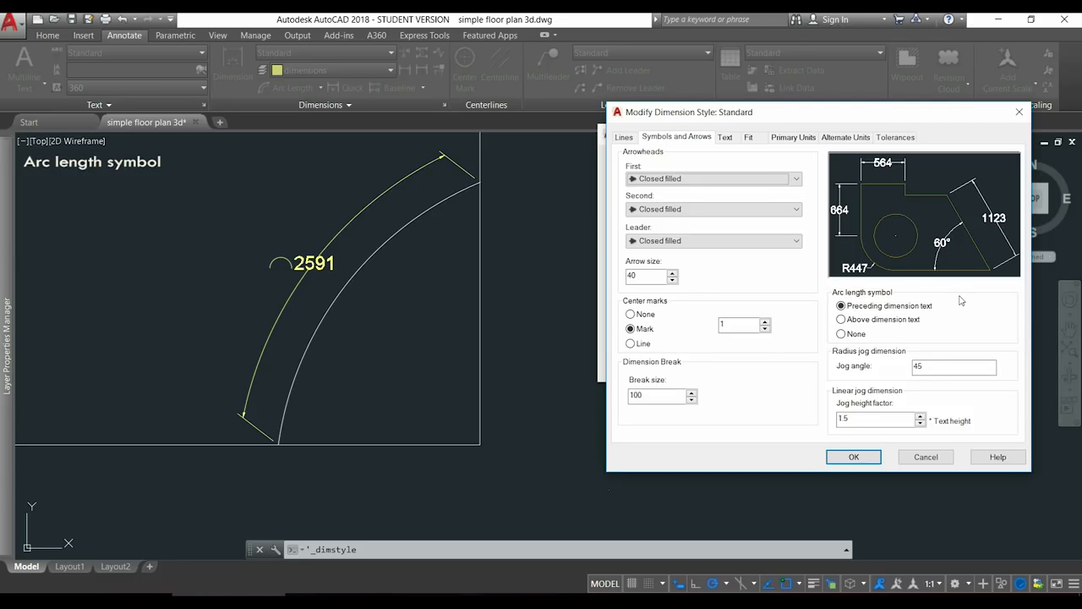
Switch the arc length symbol to Above dimension text and finally to None, and apply it to the Standard style
left_click(841, 320)
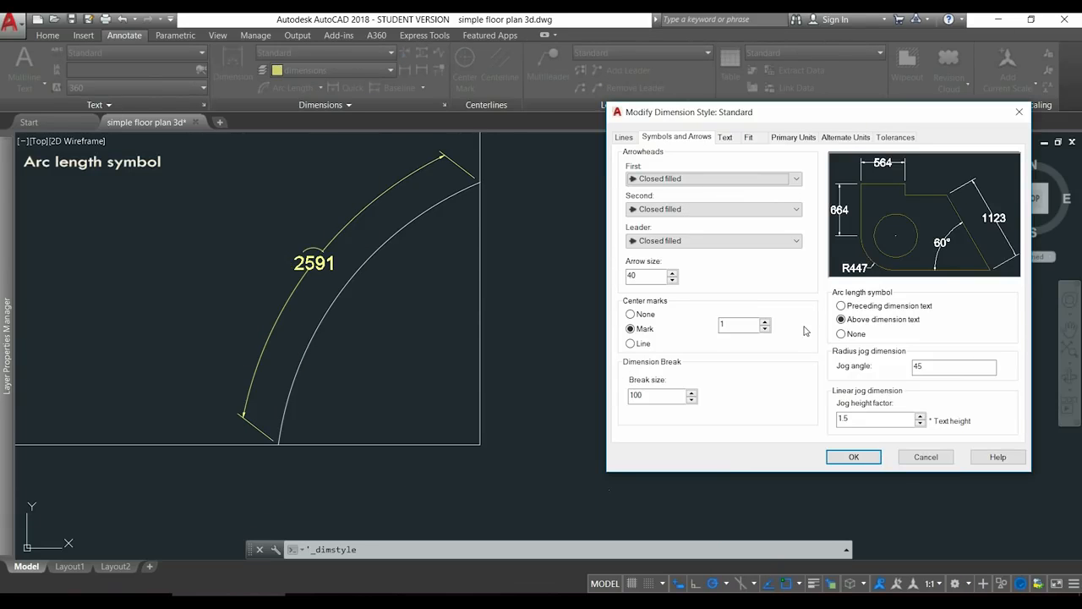
left_click(841, 333)
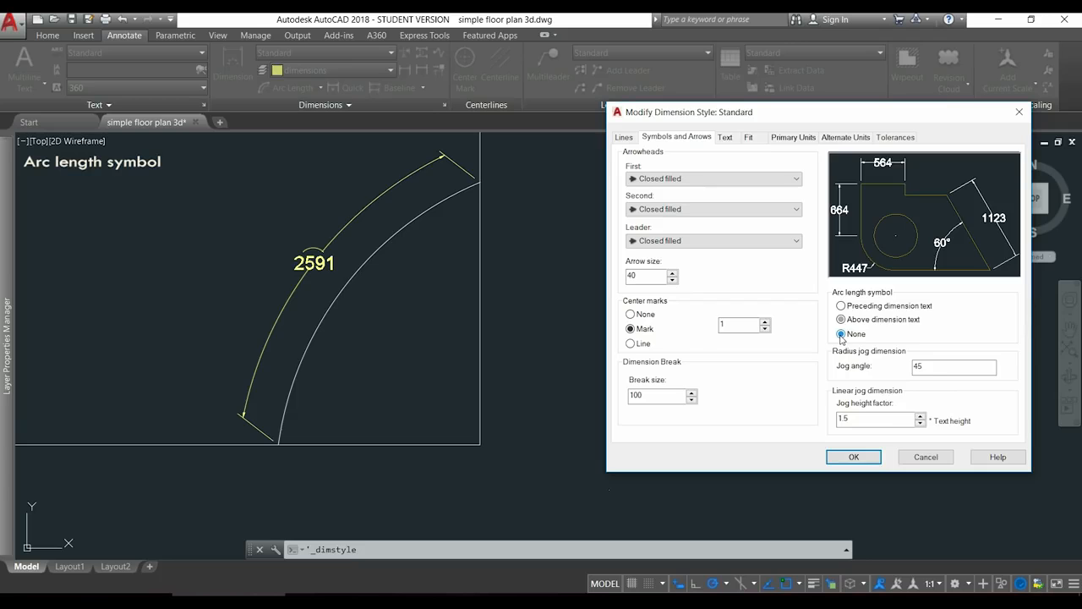
left_click(854, 457)
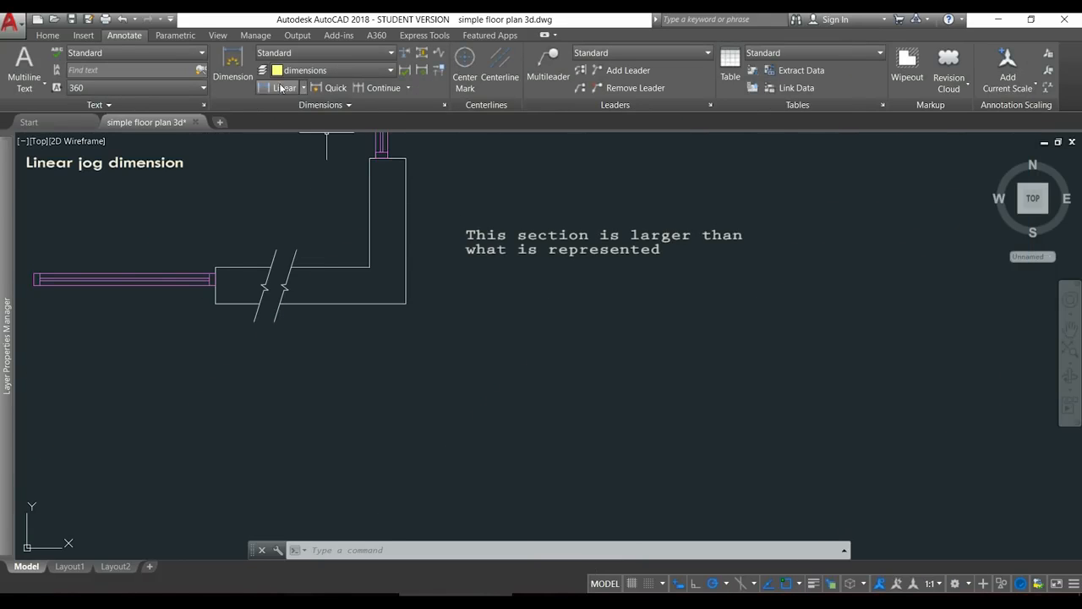
Add a horizontal linear dimension below the wall section's lower edge, from its left corner to its right corner
left_click(284, 87)
left_click(216, 303)
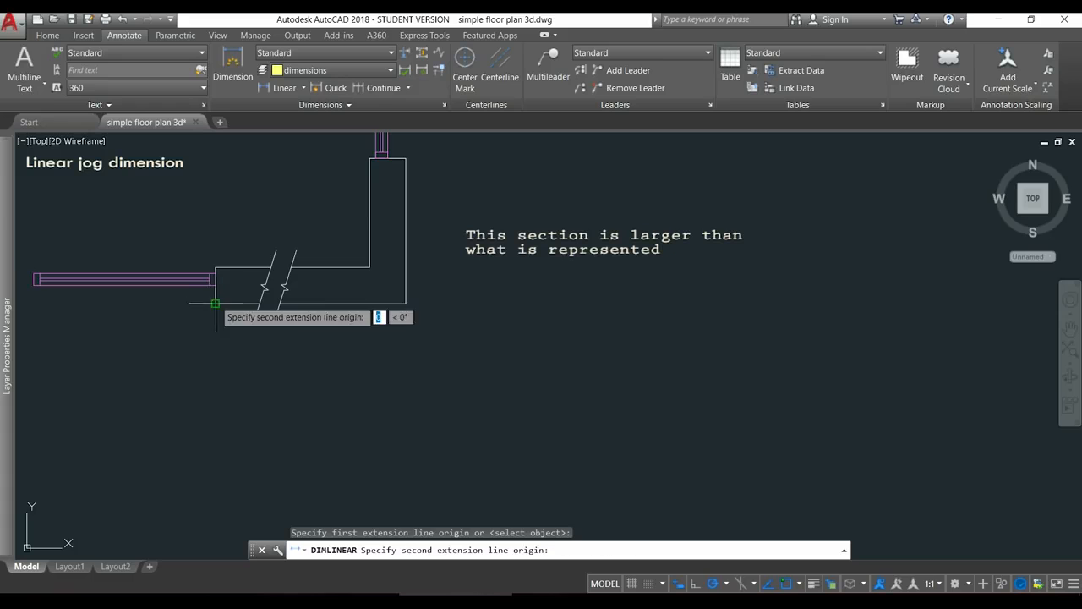
left_click(406, 303)
left_click(407, 336)
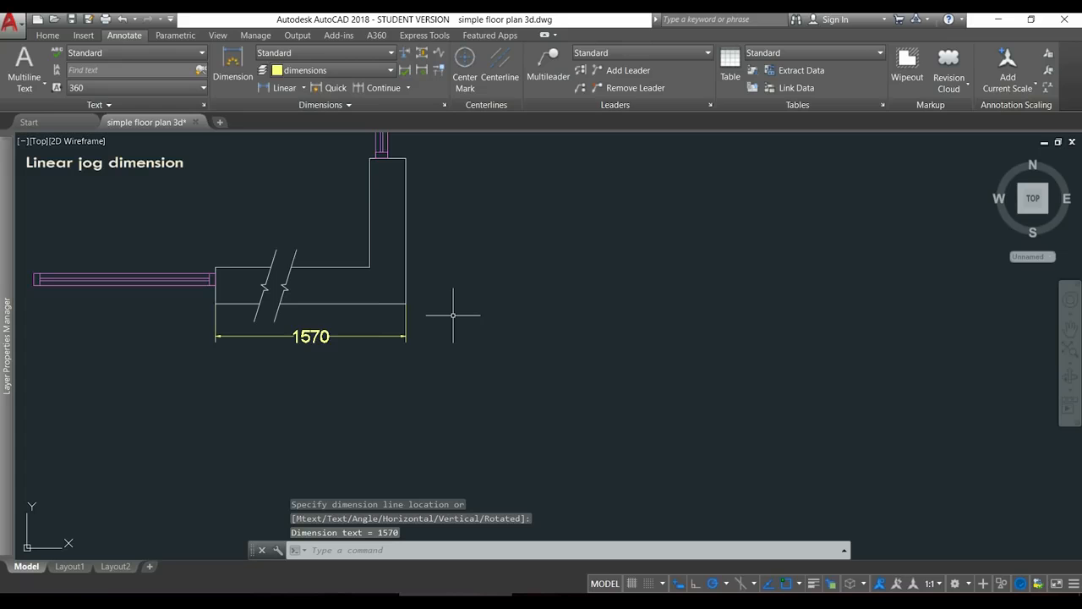
Add a jog to the new linear dimension's line, between its left arrowhead and the dimension text
left_click(439, 53)
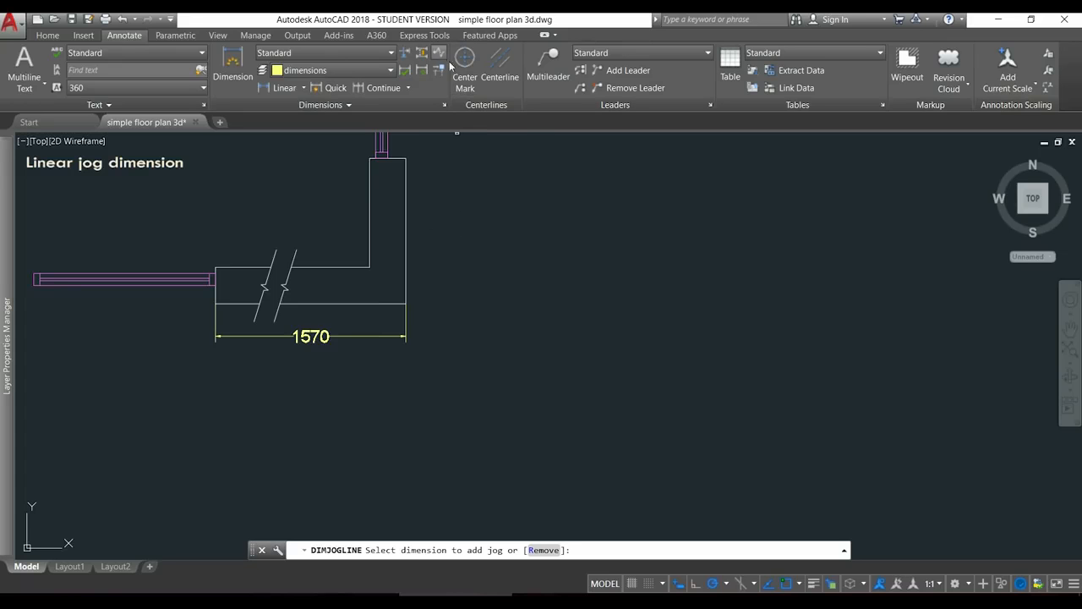
left_click(262, 336)
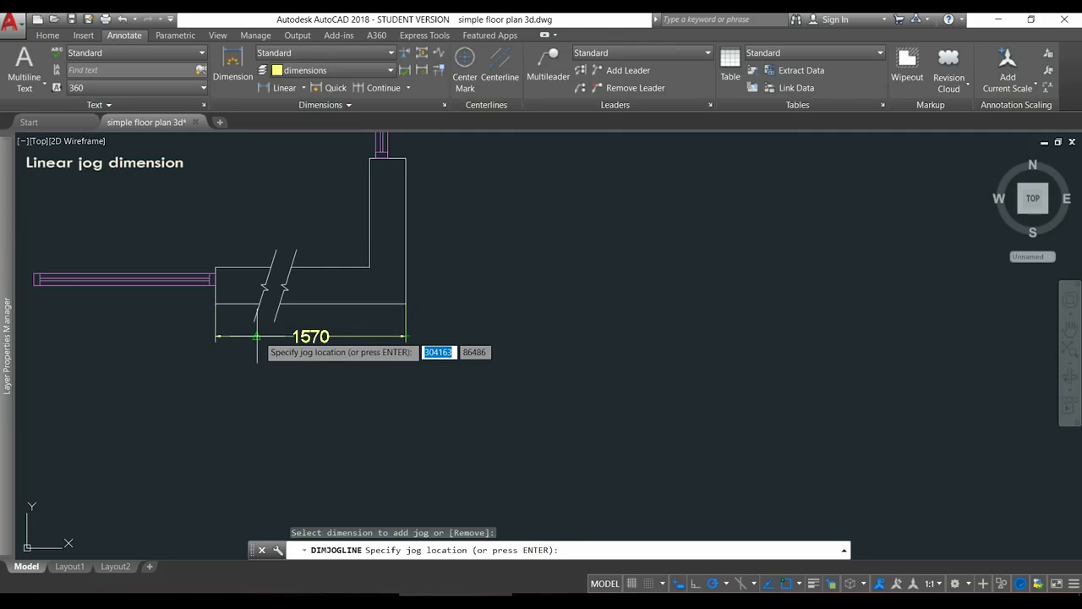
left_click(256, 336)
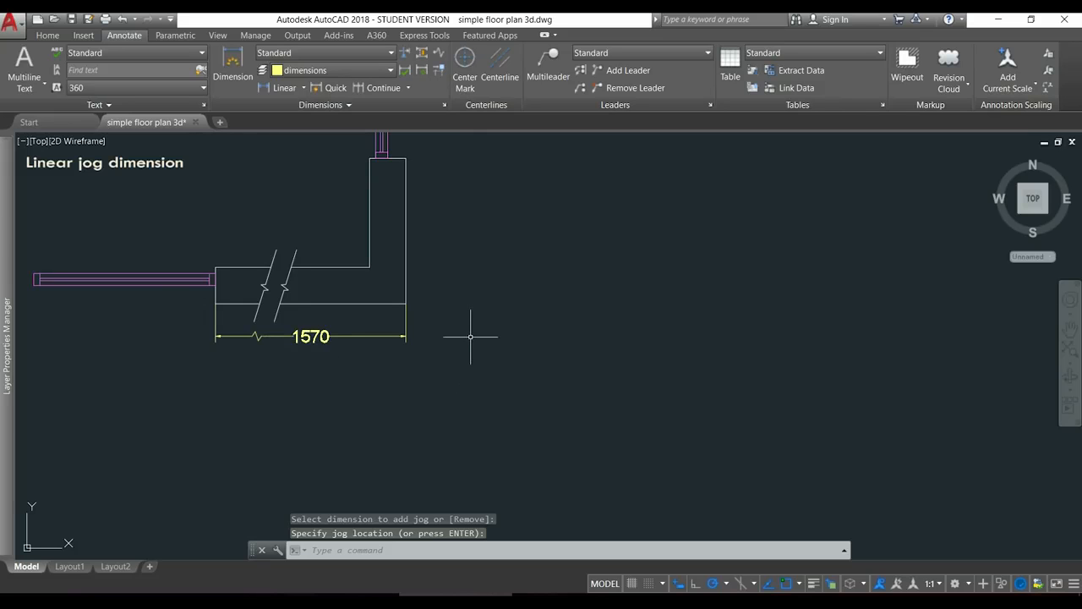
Set the linear jog height factor to 2, apply it to the Standard style and close the style manager
scroll(471, 338, "up", 2)
middle_click_drag(471, 338, 525, 282)
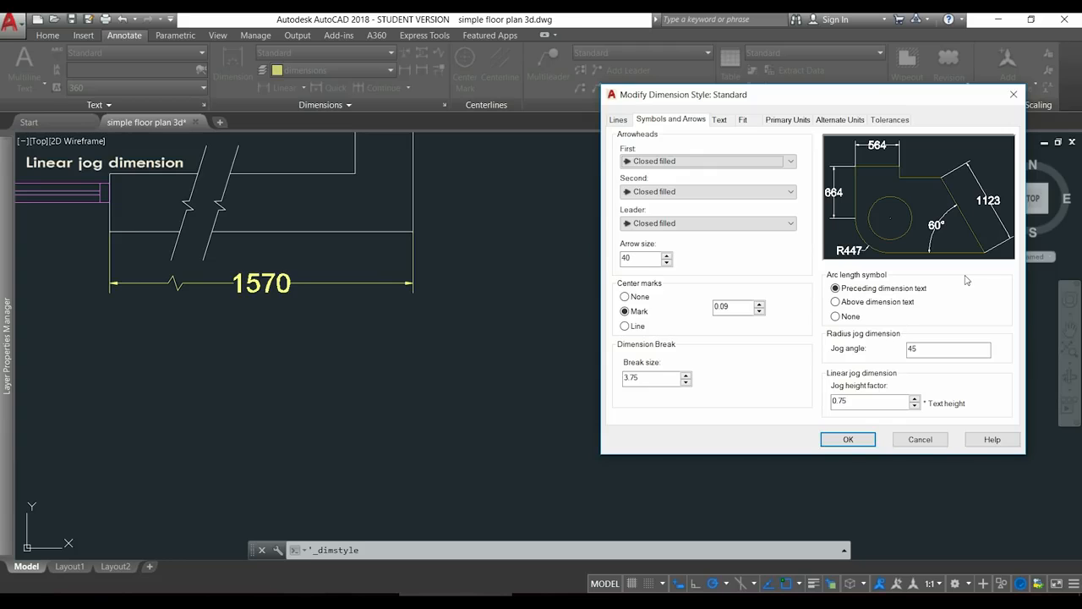
left_click(866, 403)
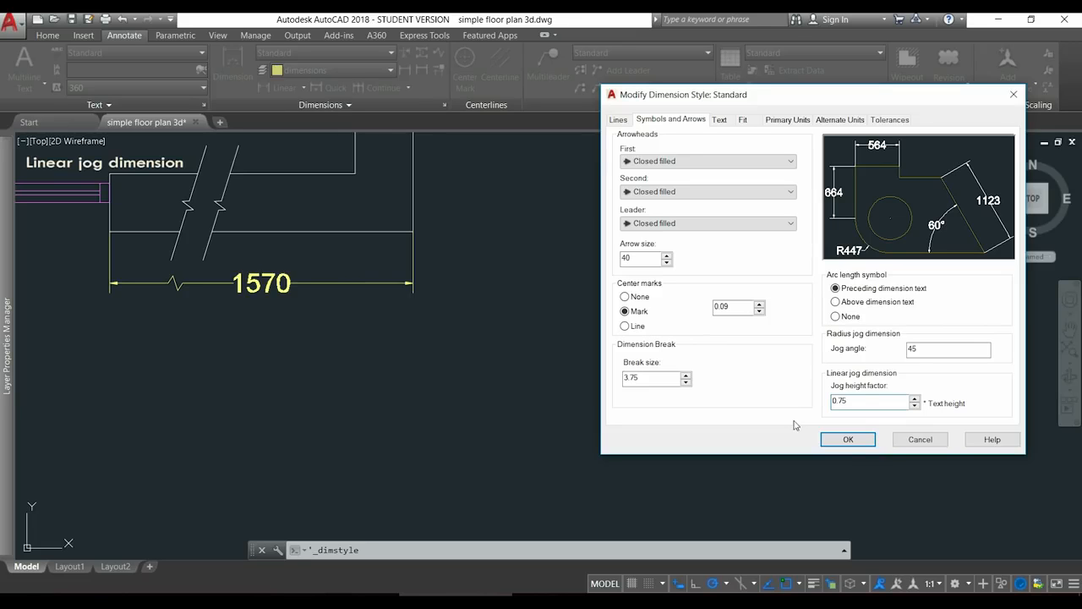
left_click_drag(849, 403, 821, 404)
type("2")
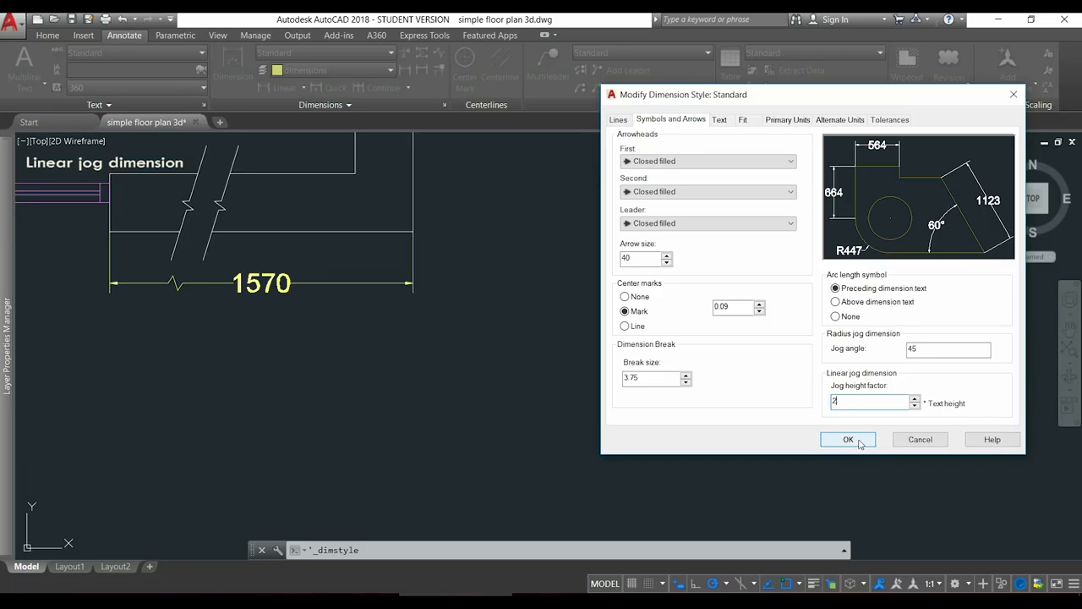
left_click(847, 439)
left_click(881, 412)
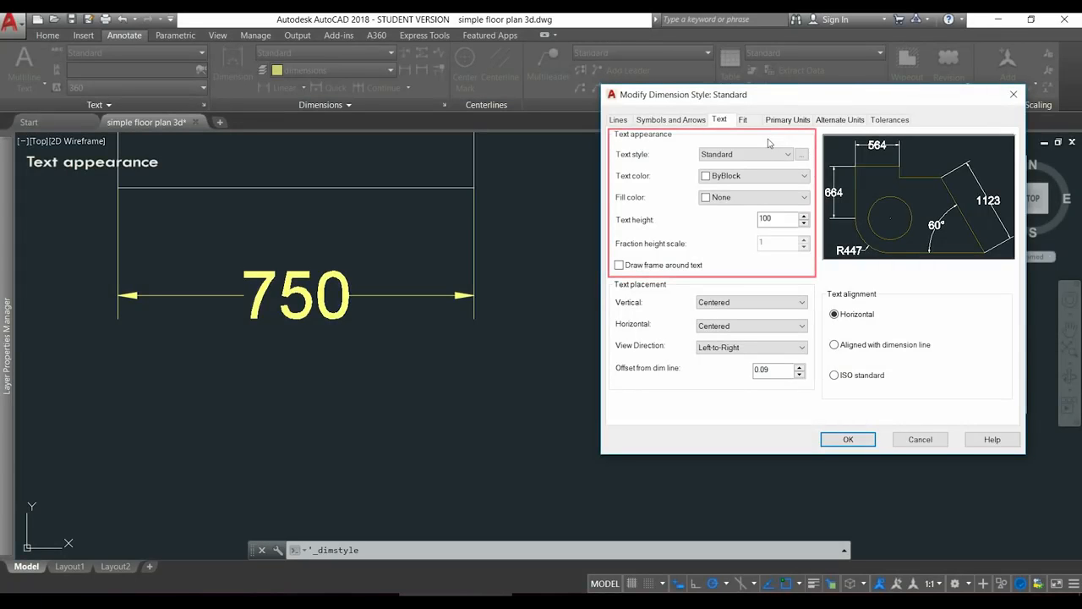
Look through the available text styles and set the dimension text's fill color to Green
left_click(788, 155)
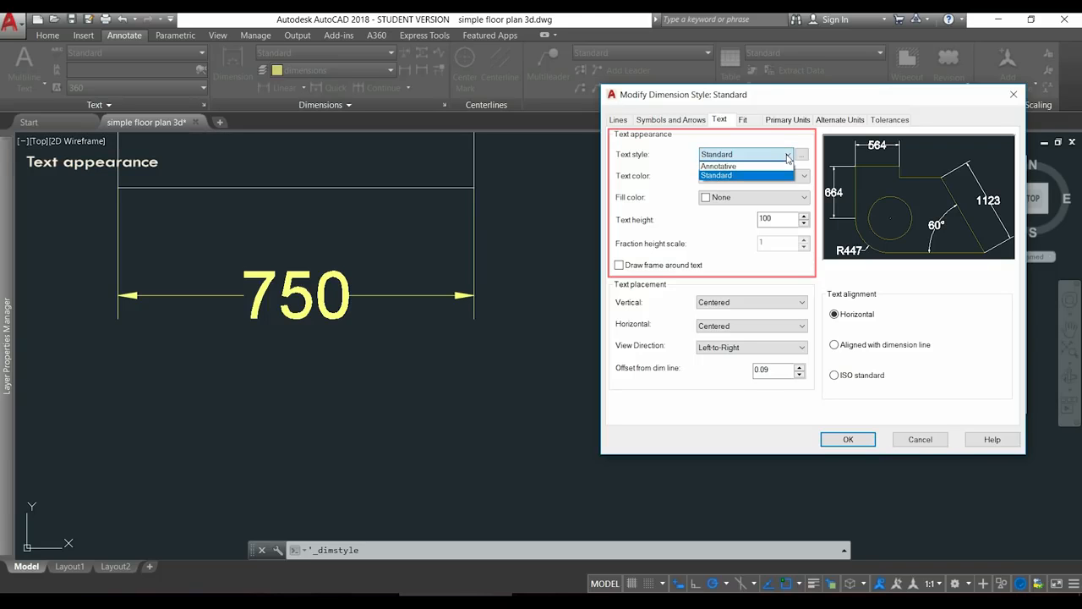
left_click(787, 157)
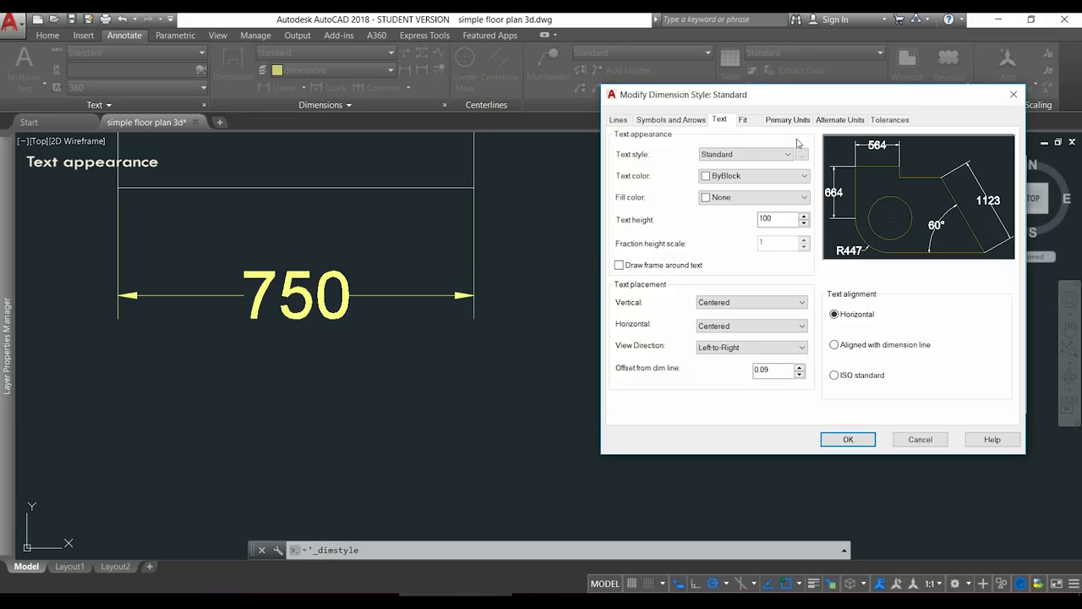
left_click(803, 197)
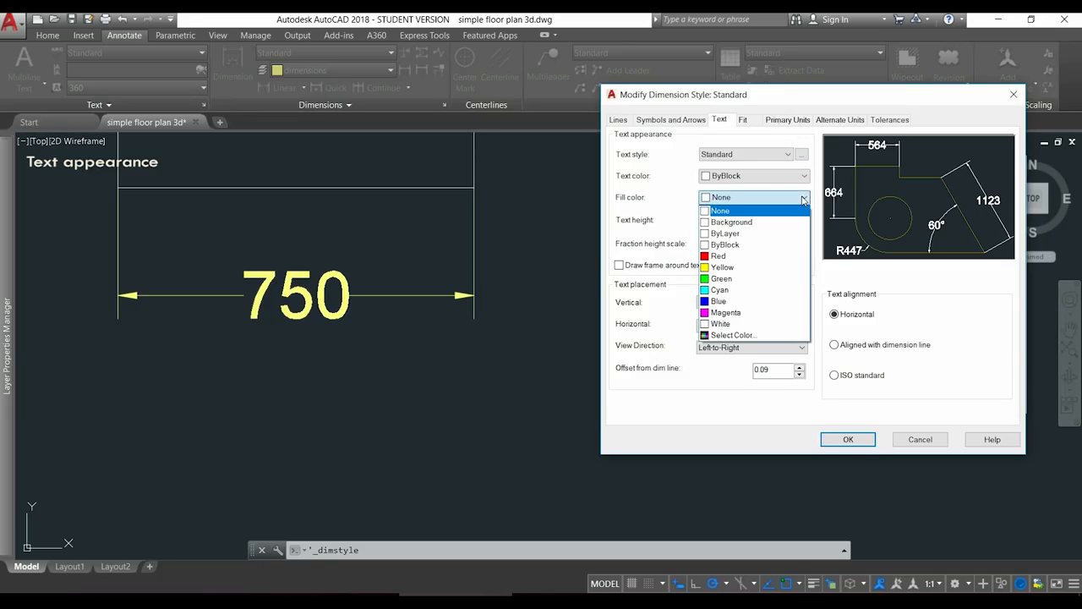
left_click(775, 279)
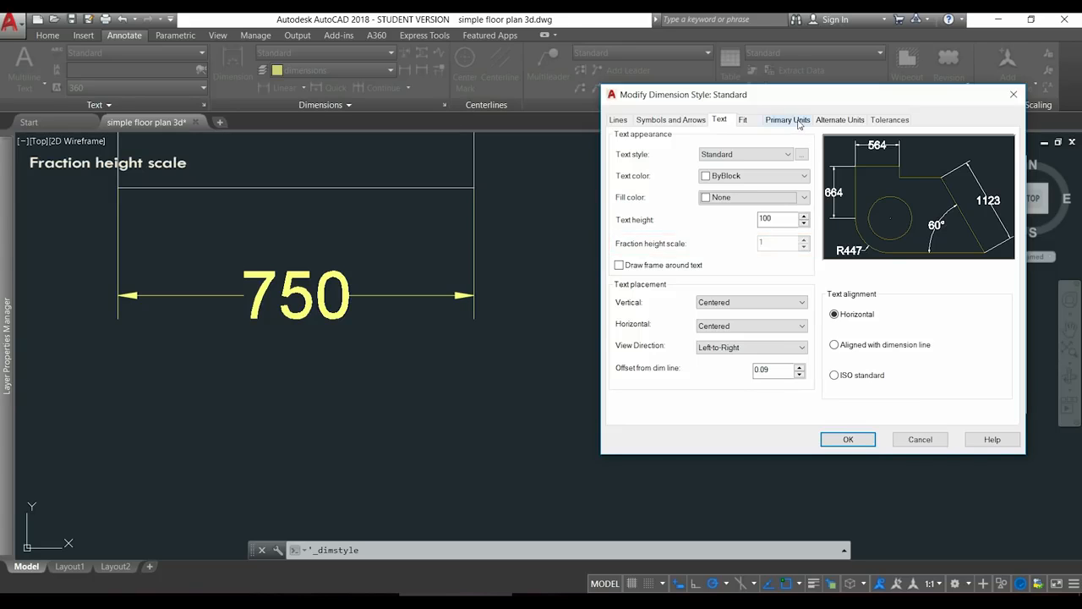
Set the linear dimensions' unit format to Fractional and the text's fraction height scale to 0.5
left_click(798, 121)
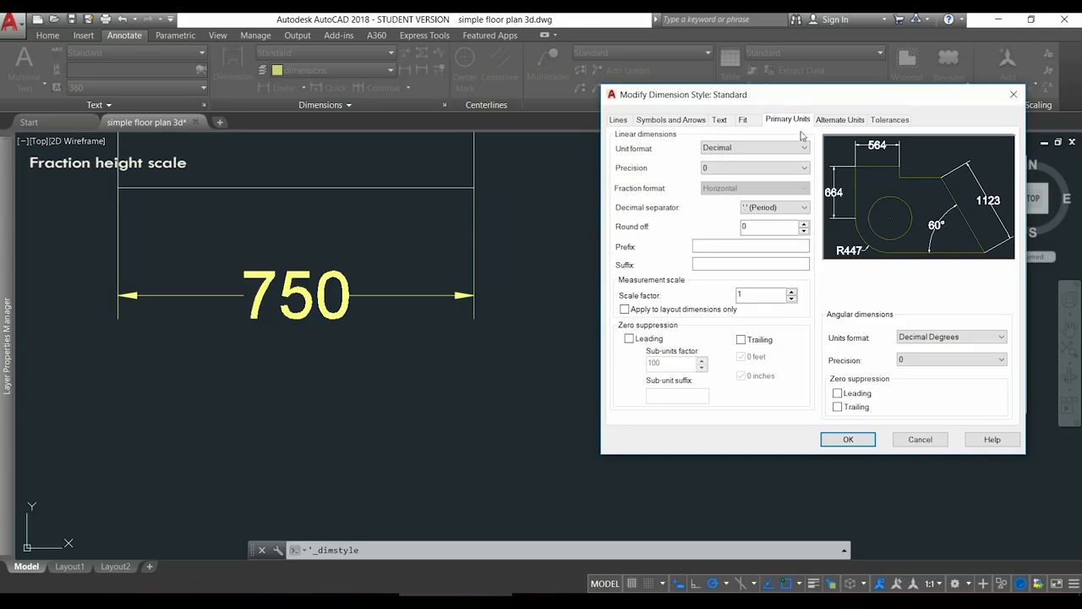
left_click(804, 148)
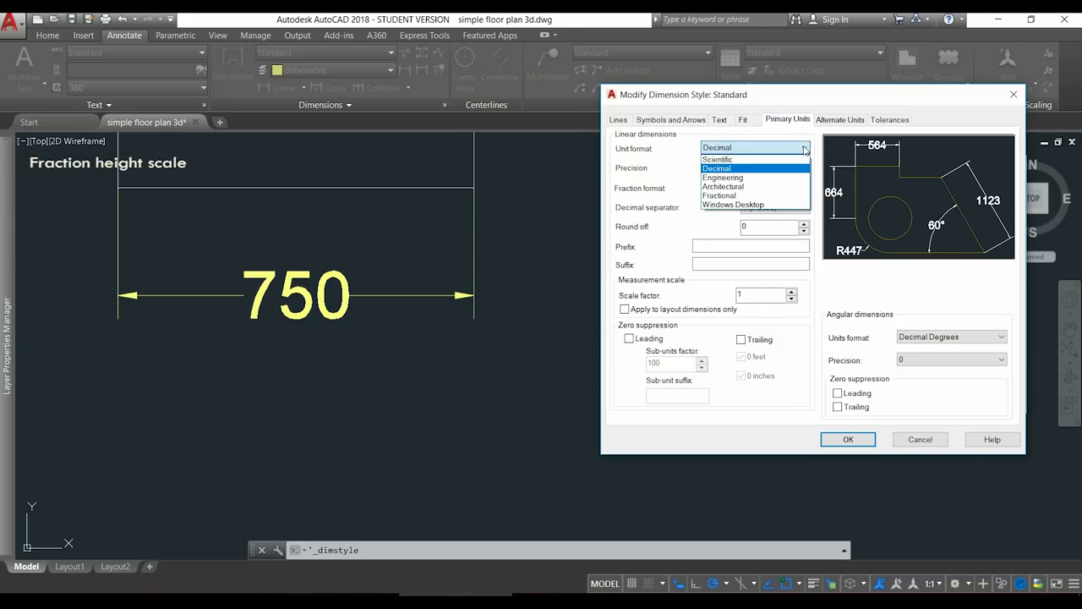
left_click(763, 196)
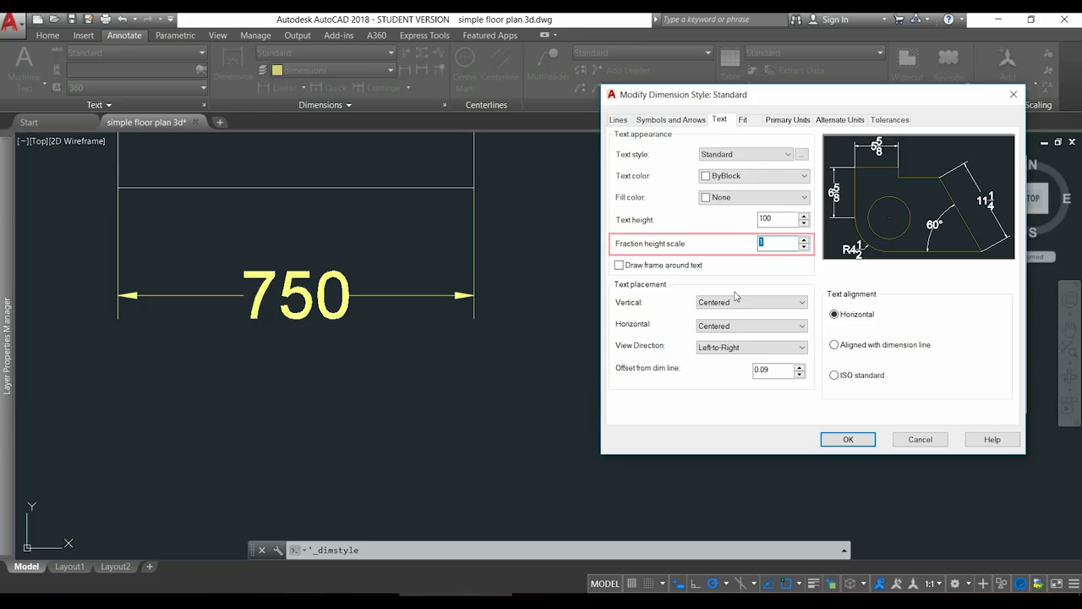
type("0.5")
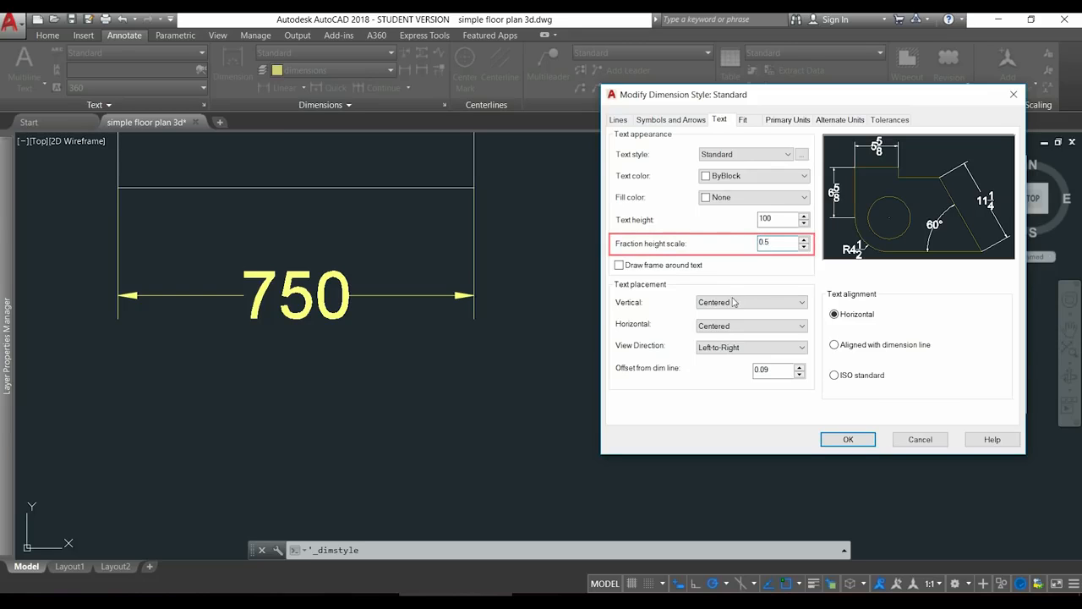
left_click(781, 219)
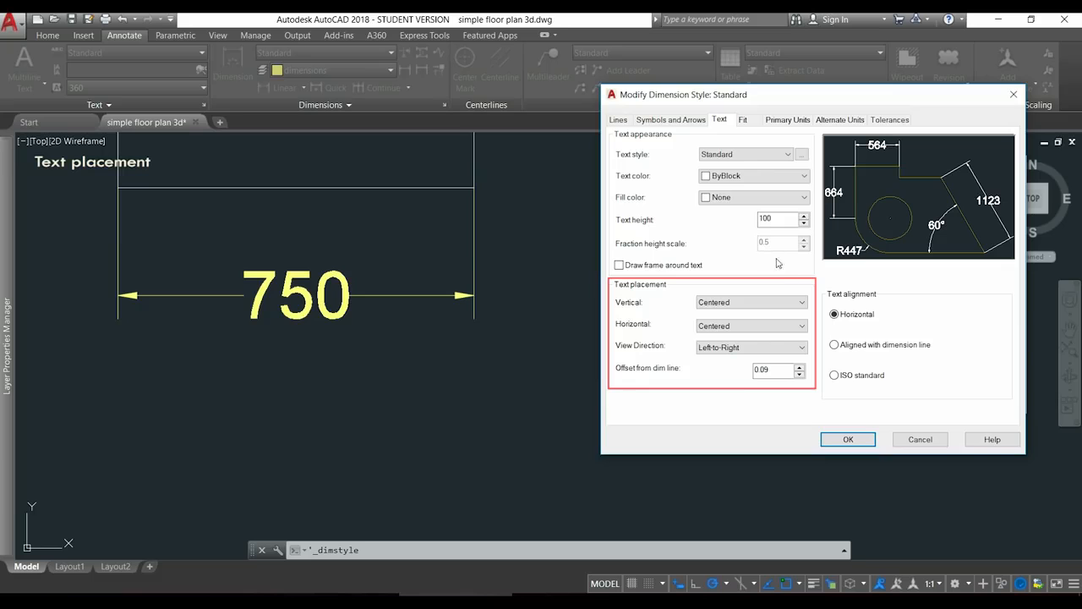
Try the Above and Outside vertical placements for the dimension text and set it back to Centered
left_click(798, 304)
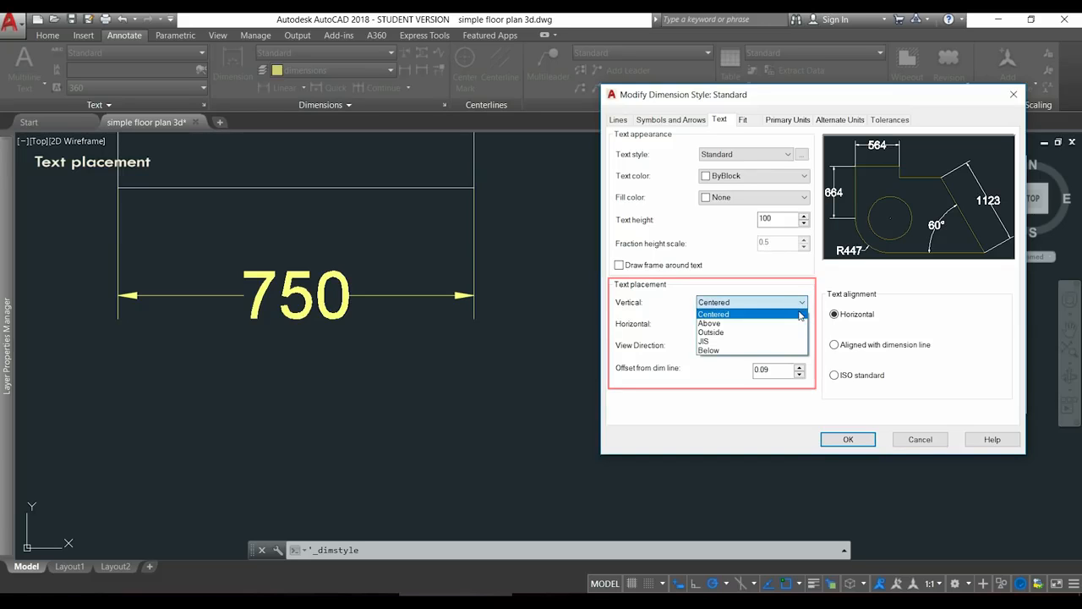
left_click(799, 326)
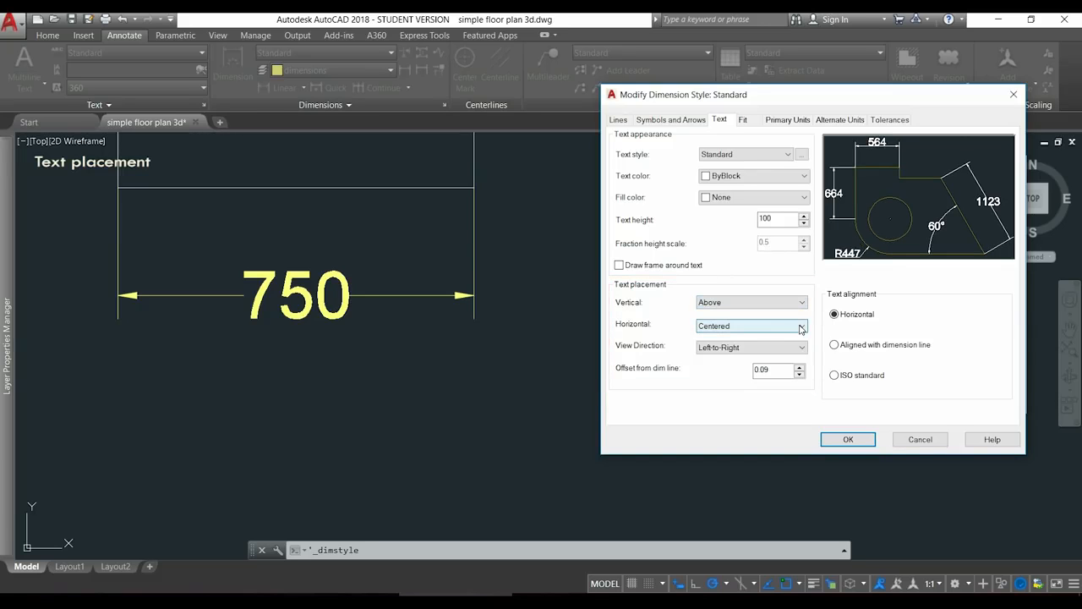
left_click(799, 304)
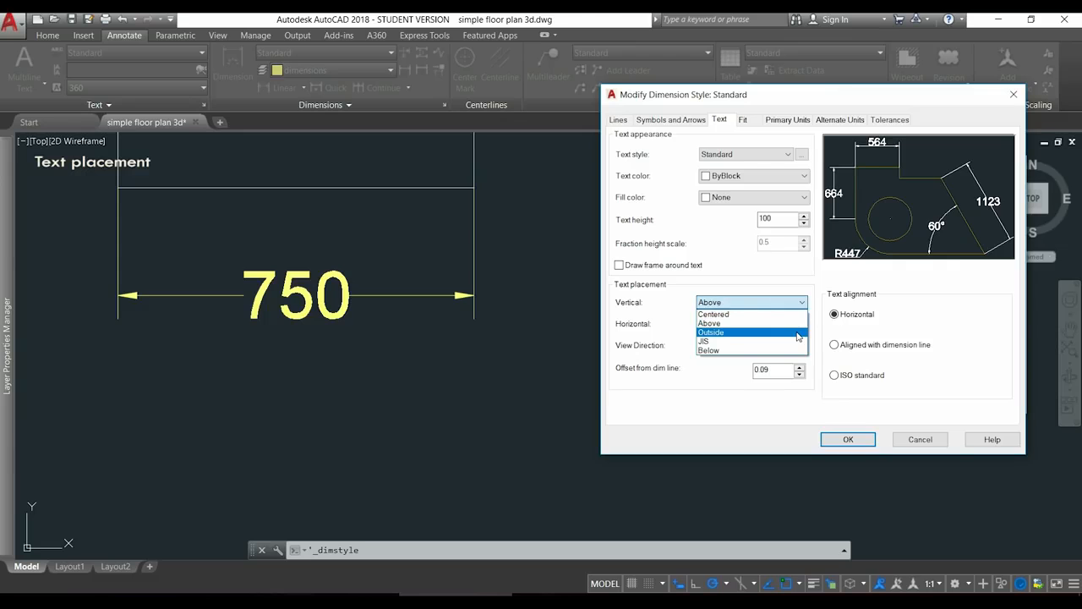
left_click(797, 332)
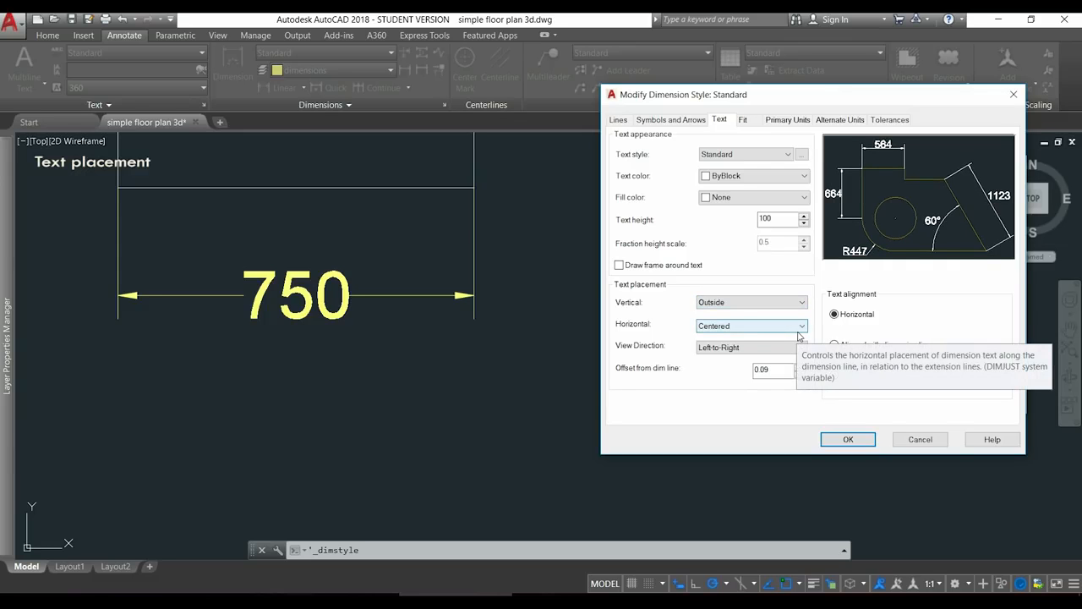
left_click(802, 303)
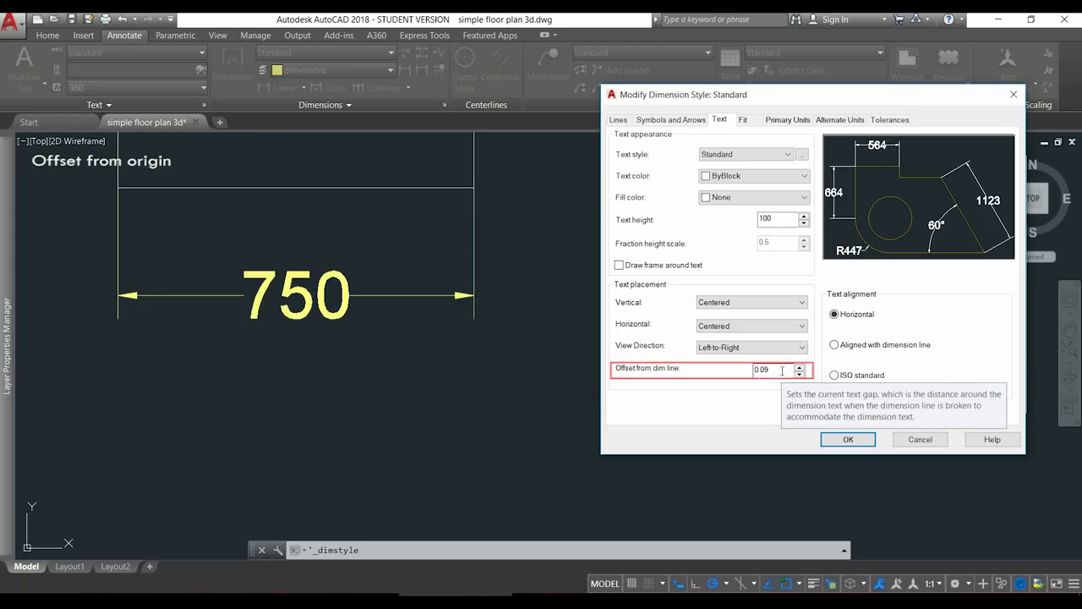
Set the text's offset from the dimension line to 100, apply it to the Standard style and close the style manager
double_click(782, 370)
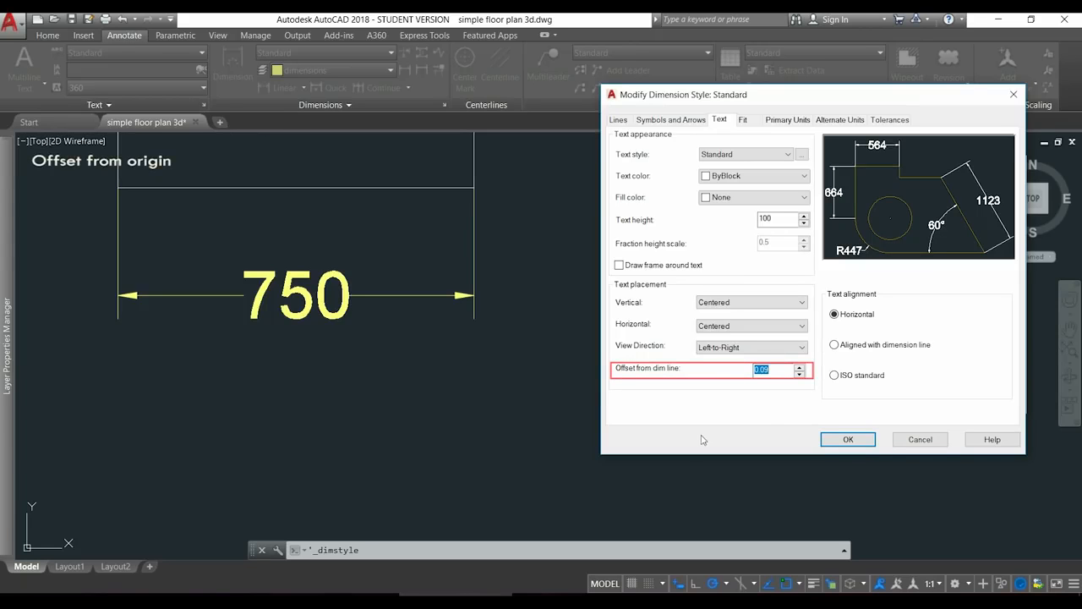
type("1")
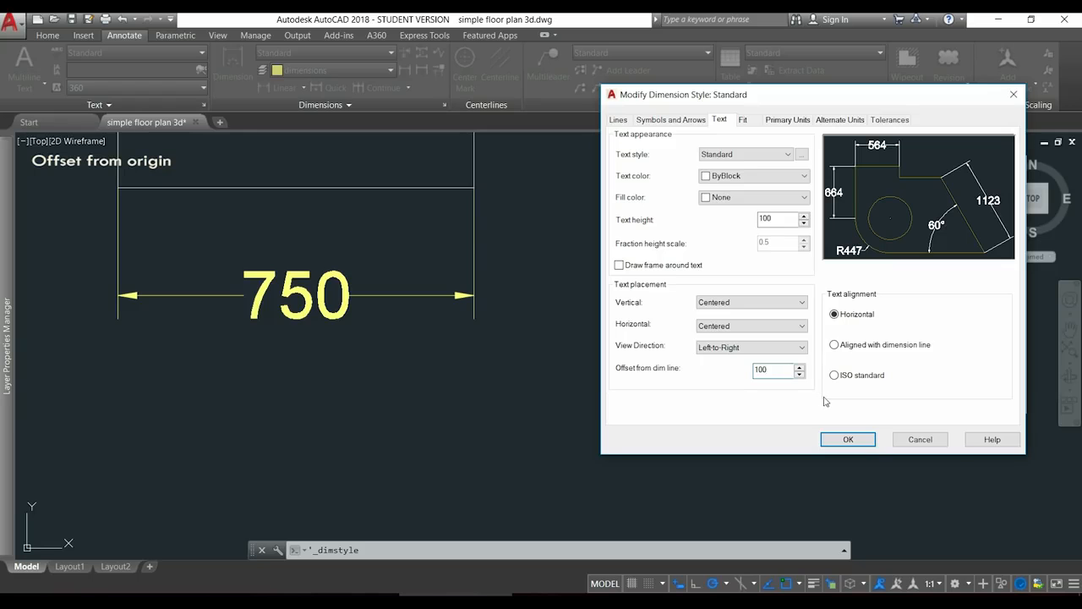
left_click(846, 440)
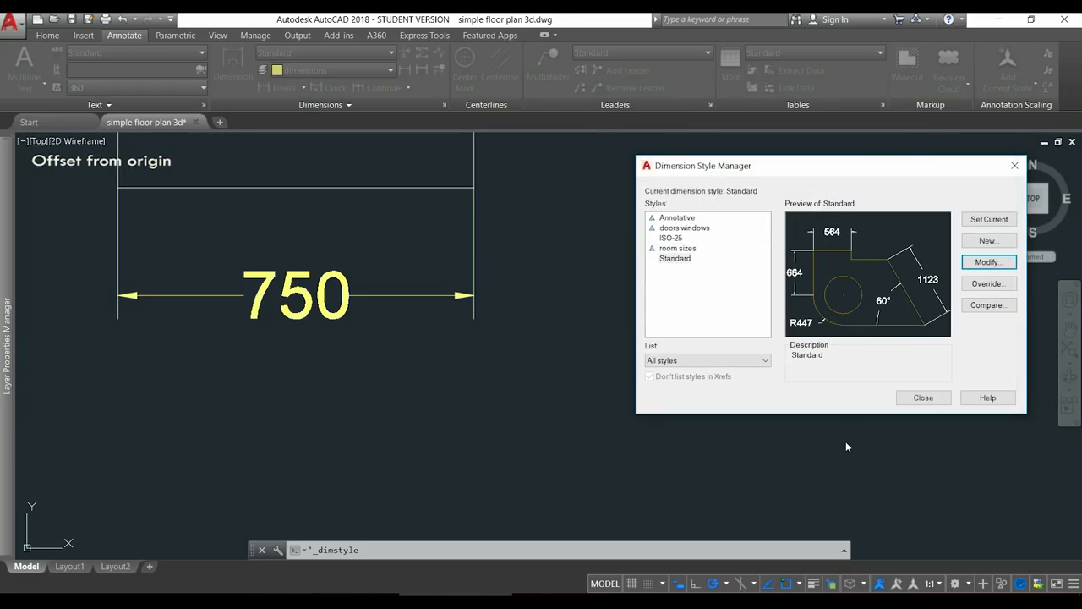
left_click(935, 401)
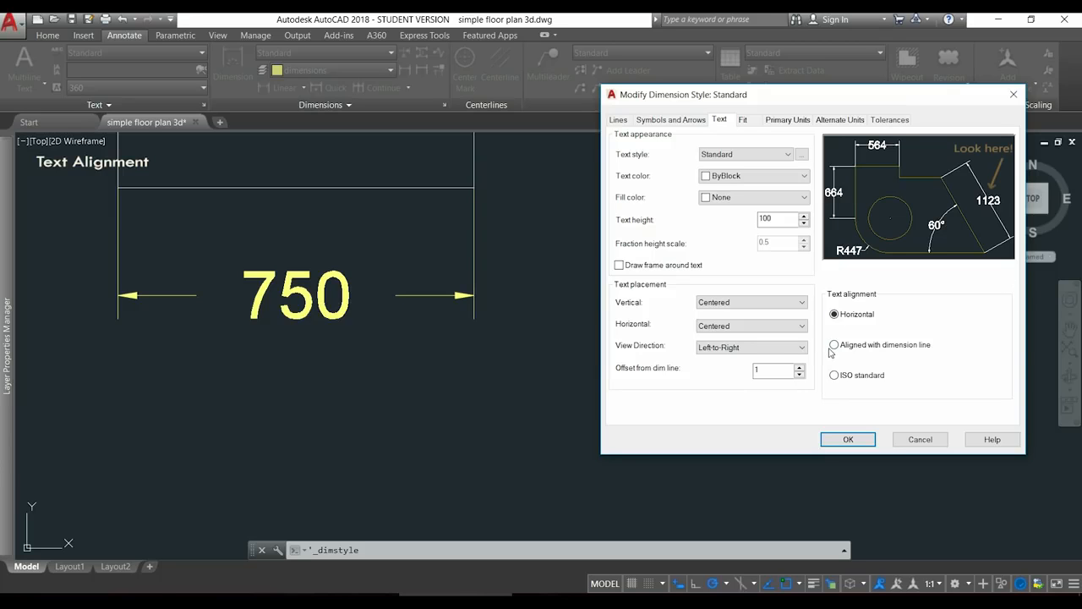
Try the Standard style's text alignment as Aligned with dimension line and switch it to ISO standard
left_click(834, 346)
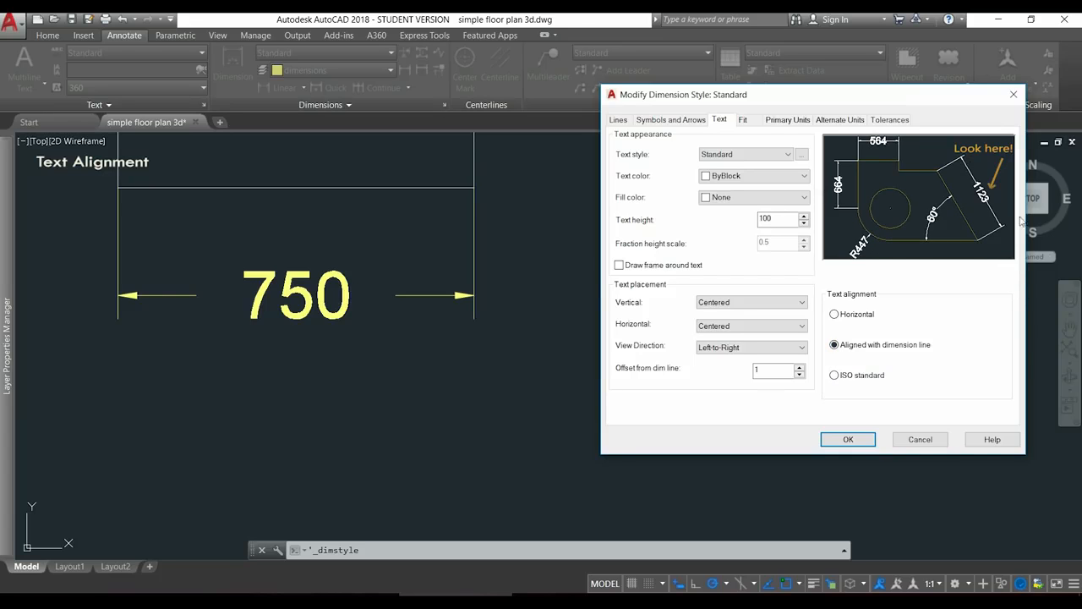
left_click(836, 377)
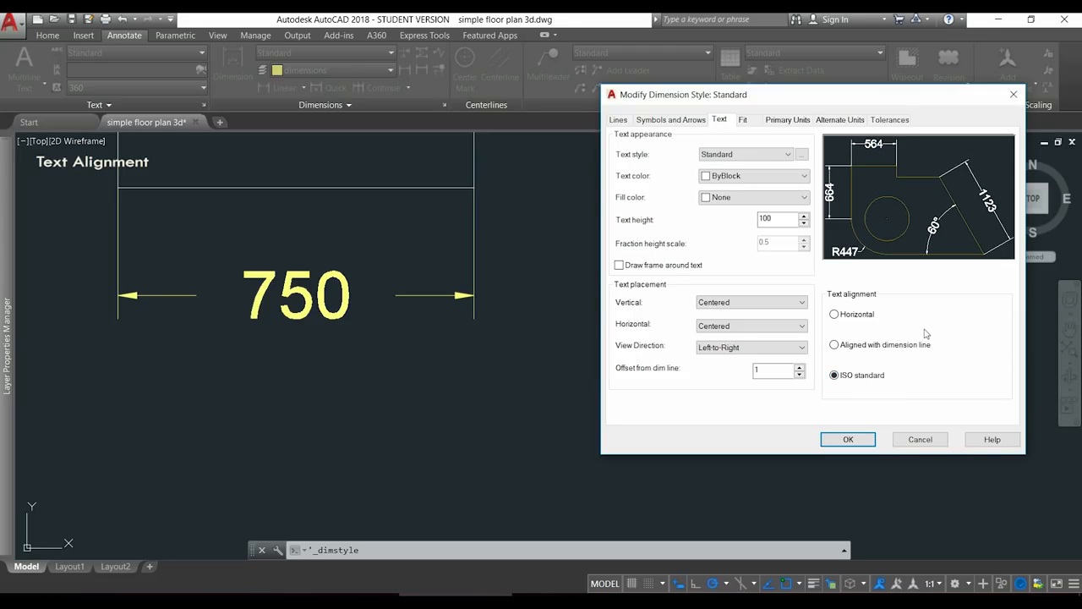